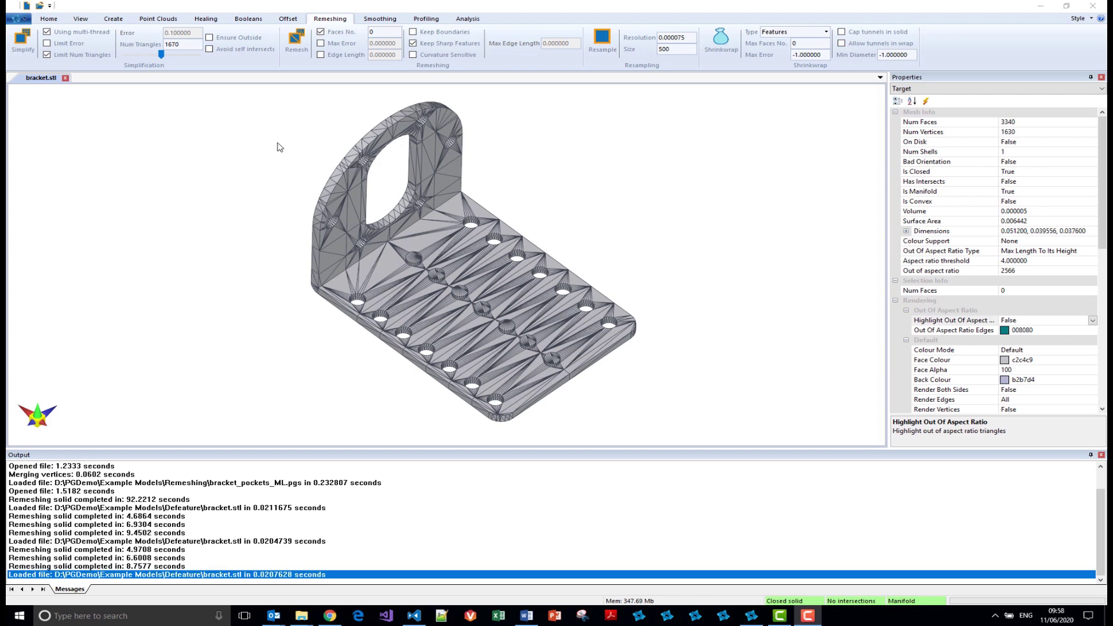
Step: Turn on highlighting of out-of-aspect-ratio triangles for the bracket mesh and inspect the base plate
{"action": "left_click_drag", "start_coordinate": [430, 287], "coordinate": [394, 284]}
{"action": "scroll", "coordinate": [422, 263], "scroll_direction": "up", "scroll_amount": 5}
{"action": "scroll", "coordinate": [363, 292], "scroll_direction": "down", "scroll_amount": 3}
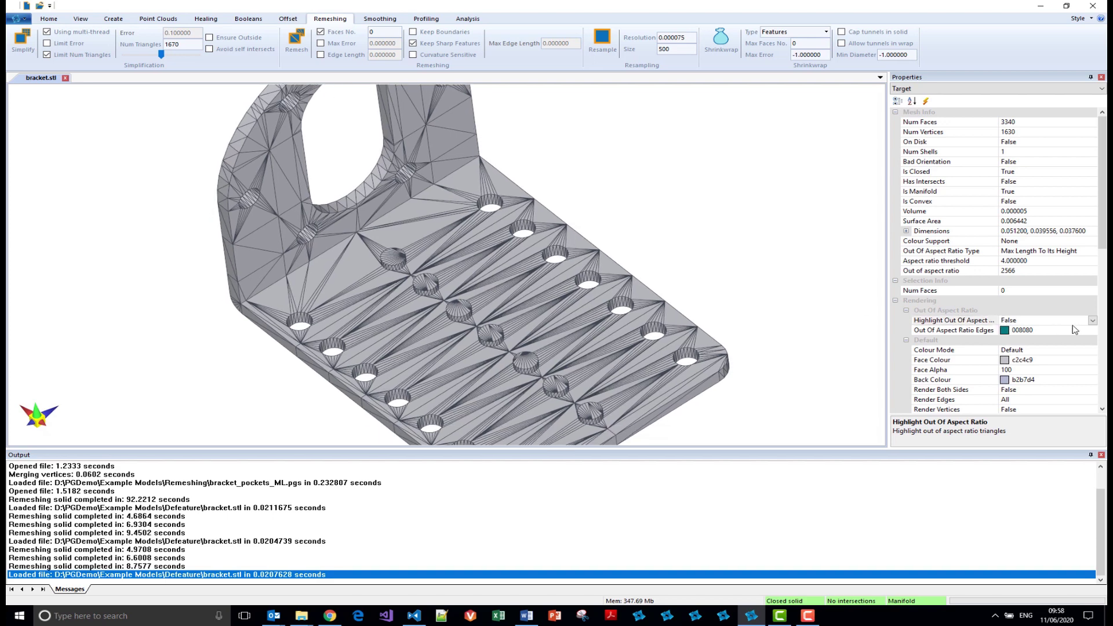
{"action": "left_click", "coordinate": [1093, 321]}
{"action": "left_click", "coordinate": [1047, 330]}
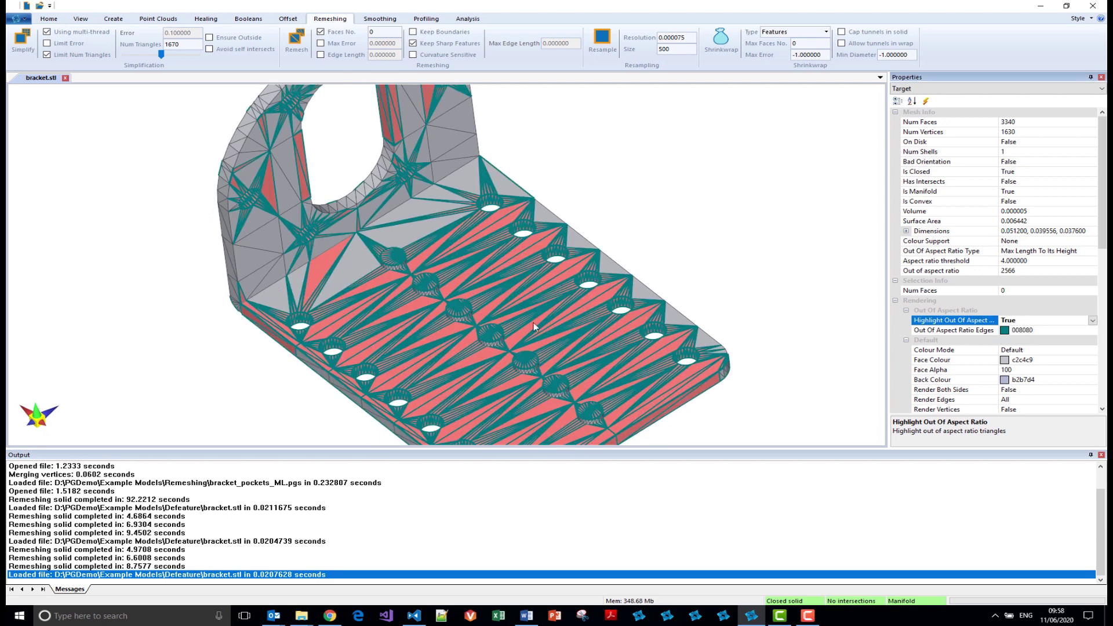
{"action": "scroll", "coordinate": [534, 322], "scroll_direction": "down", "scroll_amount": 5}
{"action": "mouse_move", "coordinate": [515, 343]}
{"action": "left_mouse_down"}
{"action": "mouse_move", "coordinate": [494, 336]}
{"action": "mouse_move", "coordinate": [493, 312]}
{"action": "mouse_move", "coordinate": [500, 344]}
{"action": "left_mouse_up"}
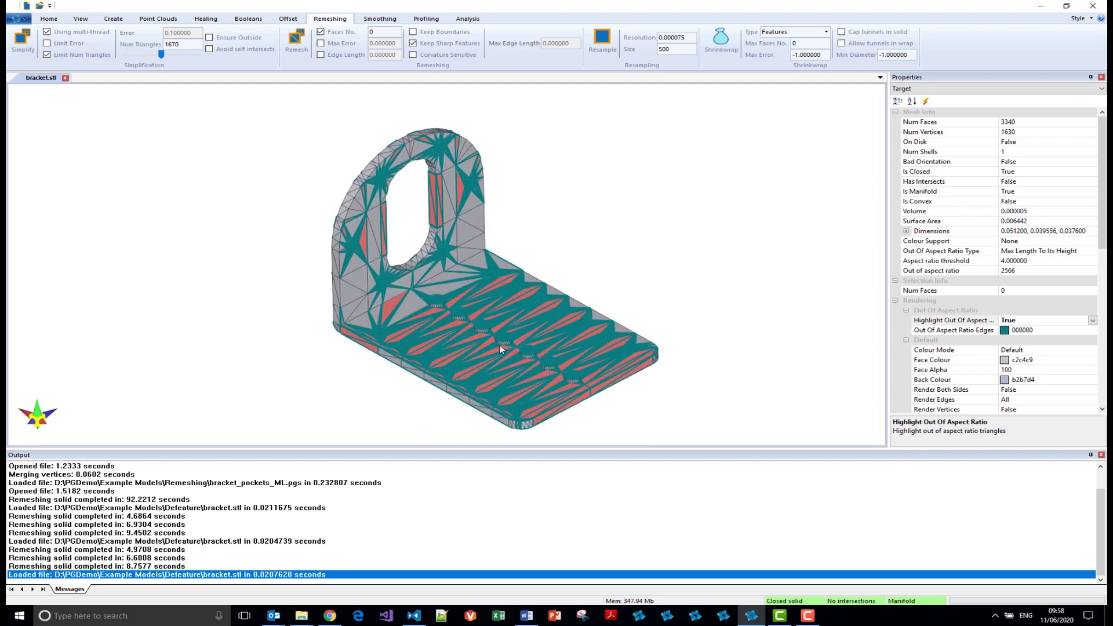
{"action": "scroll", "coordinate": [499, 345], "scroll_direction": "up", "scroll_amount": 6}
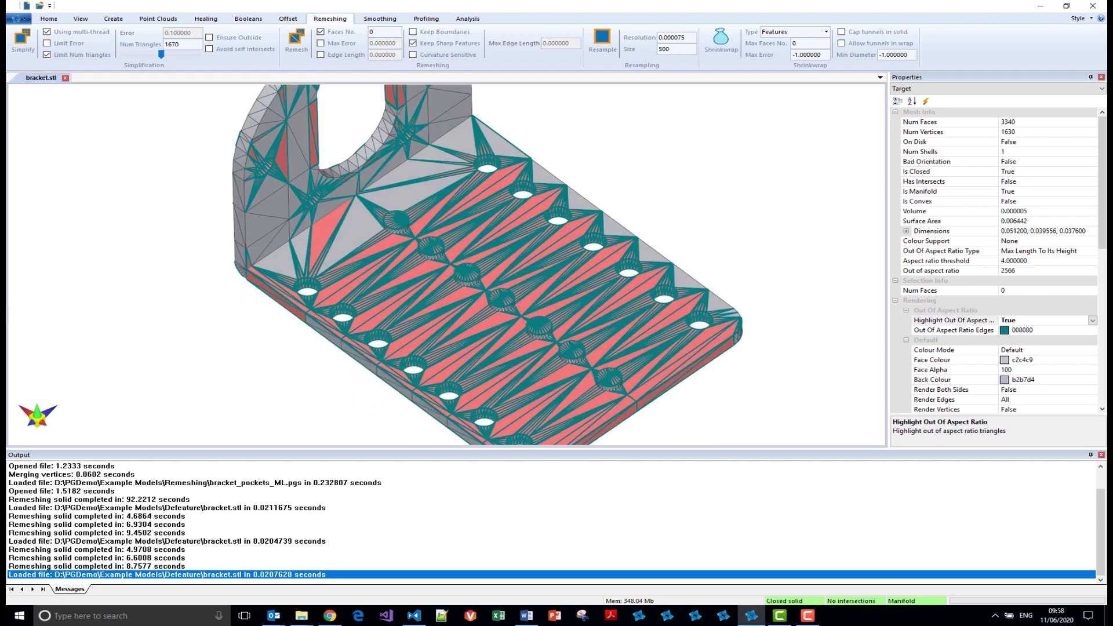
Step: Remesh the bracket with an edge length of 0.0005 and inspect the new triangles around the holes and bosses
{"action": "key", "text": "alt+Tab"}
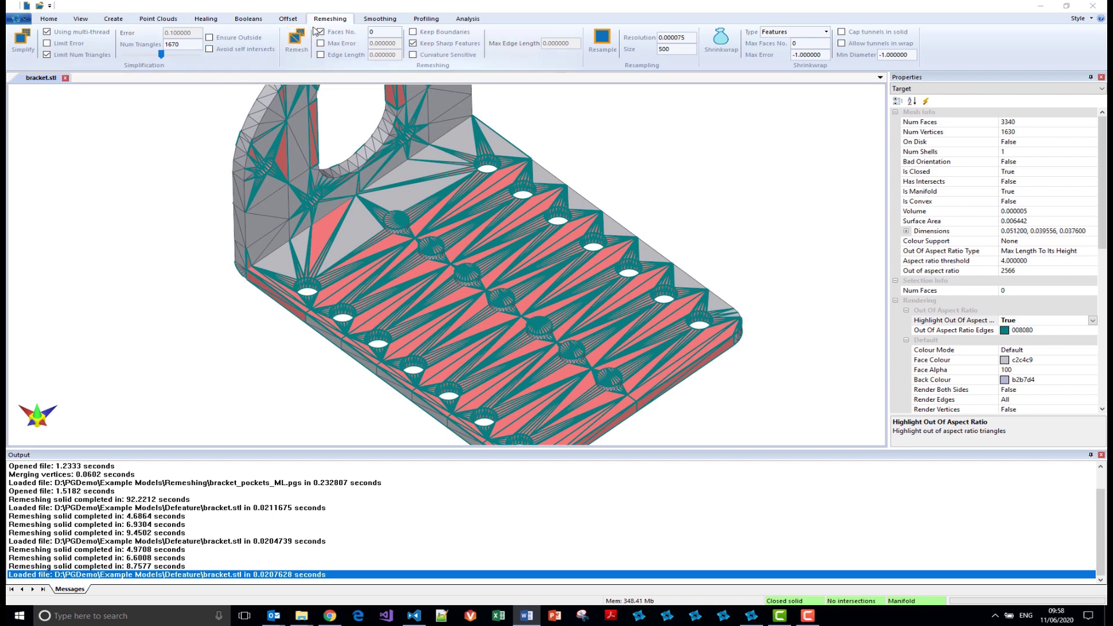
{"action": "left_click", "coordinate": [337, 55]}
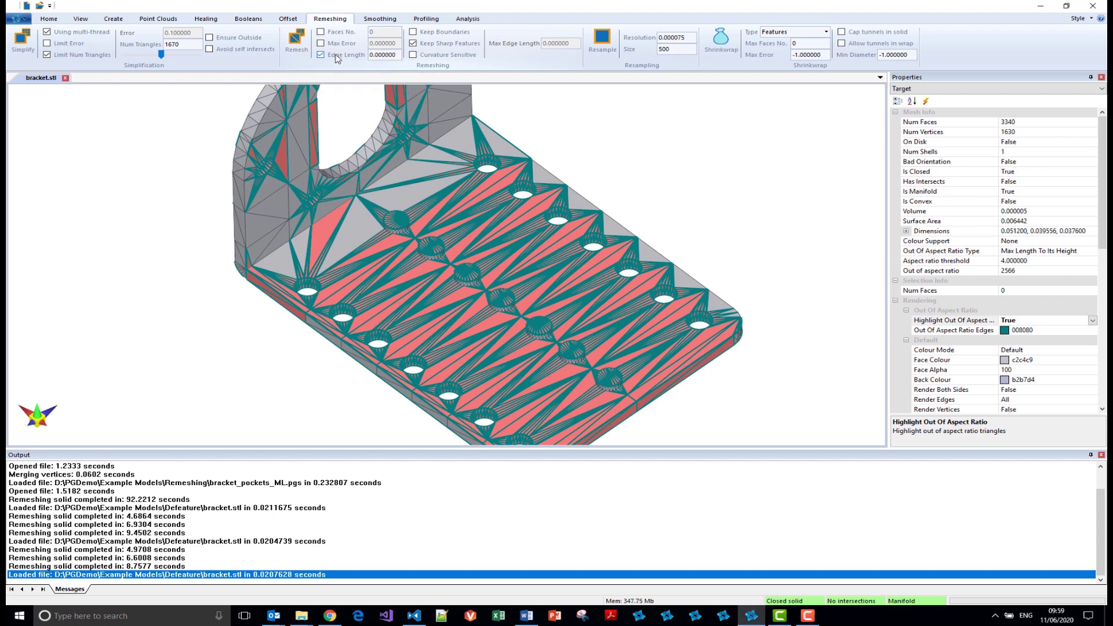
{"action": "left_click", "coordinate": [387, 55]}
{"action": "left_click", "coordinate": [296, 39]}
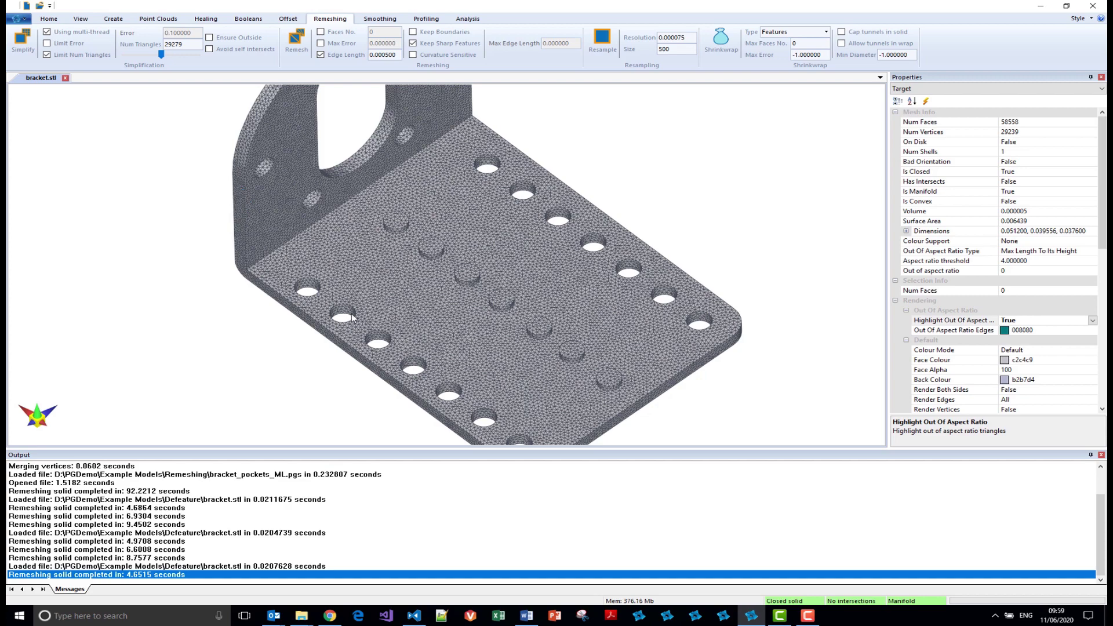
{"action": "mouse_move", "coordinate": [396, 322]}
{"action": "middle_mouse_down"}
{"action": "mouse_move", "coordinate": [395, 296]}
{"action": "mouse_move", "coordinate": [397, 327]}
{"action": "middle_mouse_up"}
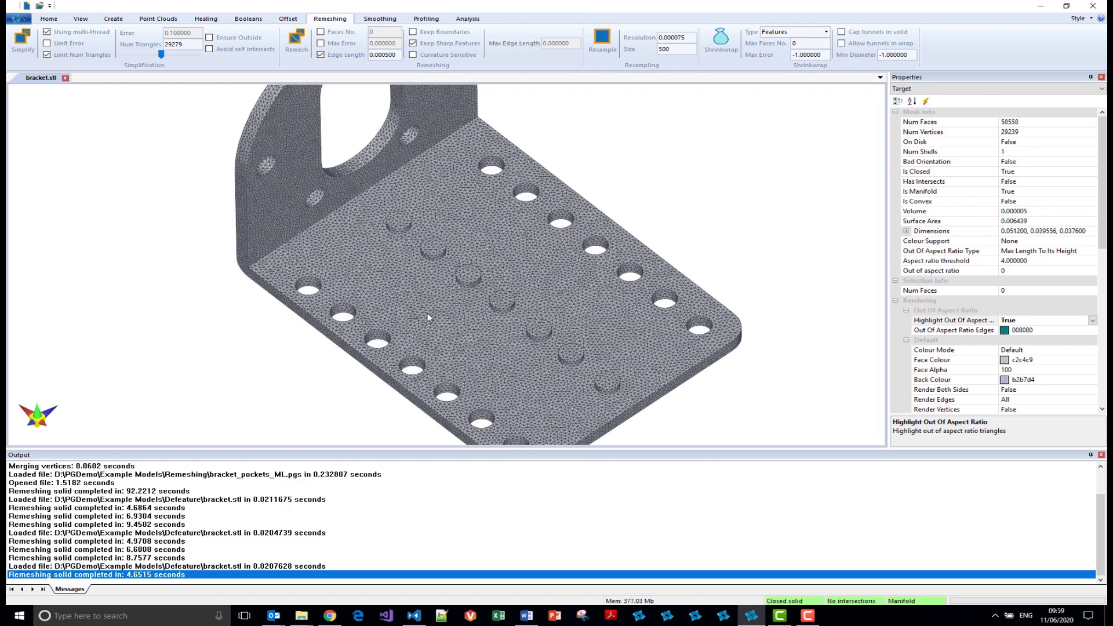
{"action": "scroll", "coordinate": [428, 321], "scroll_direction": "up", "scroll_amount": 5}
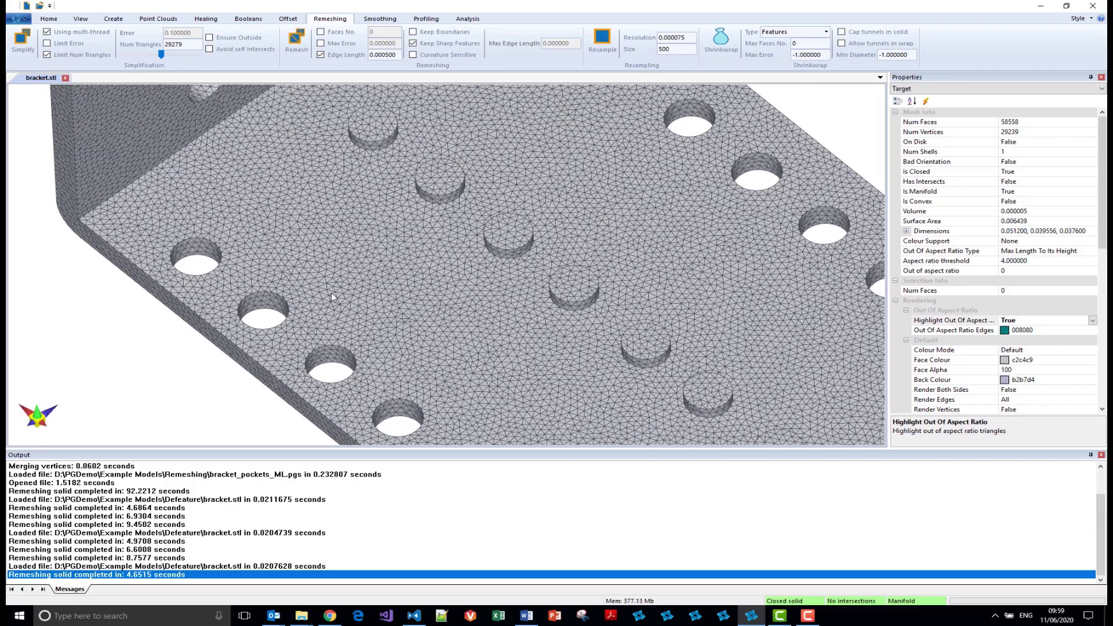
{"action": "middle_click_drag", "start_coordinate": [332, 293], "coordinate": [287, 326]}
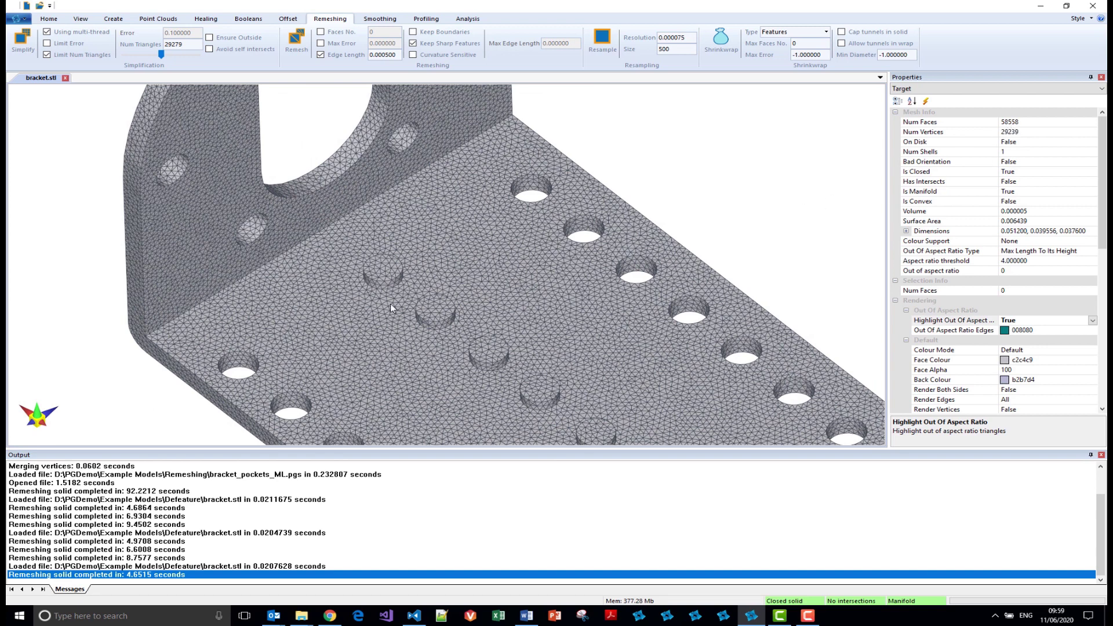
{"action": "middle_click_drag", "start_coordinate": [392, 321], "coordinate": [387, 272]}
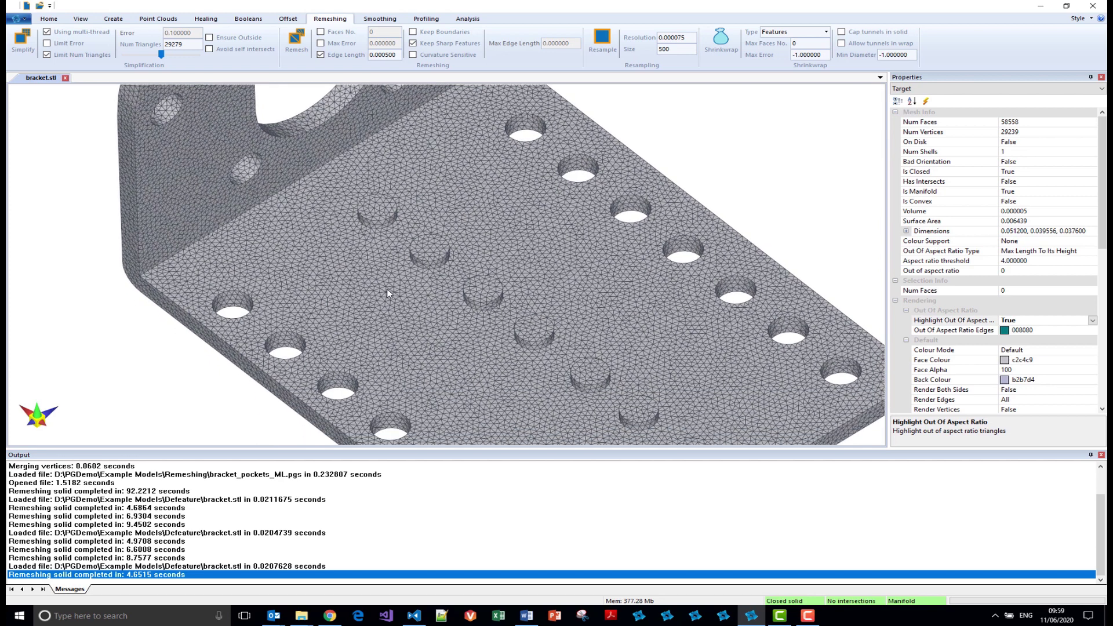
{"action": "left_click", "coordinate": [527, 616]}
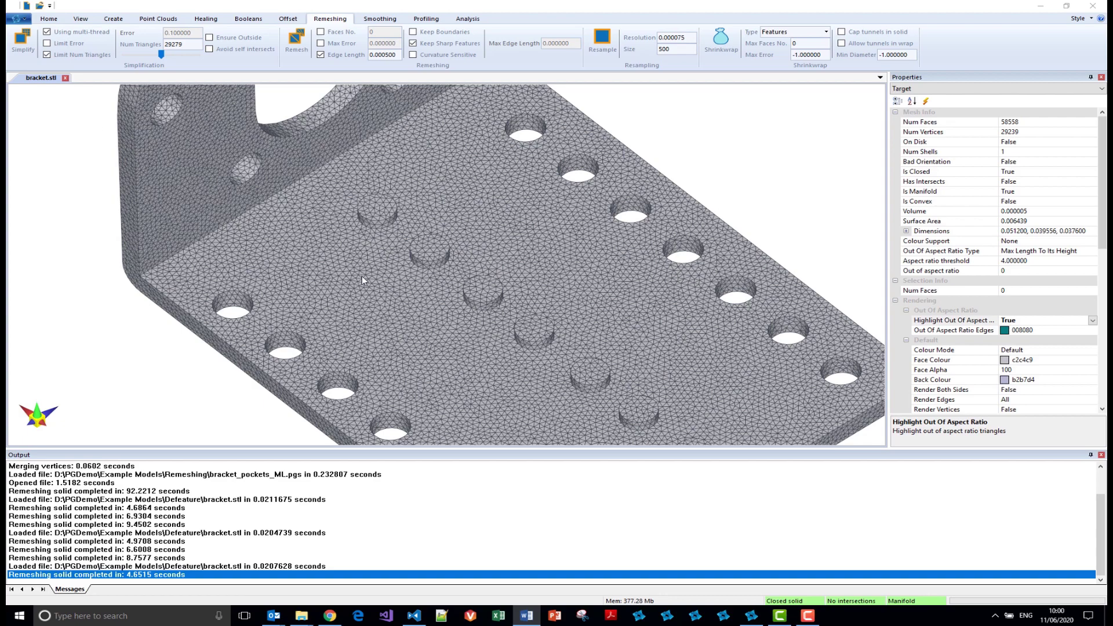
{"action": "mouse_move", "coordinate": [362, 307]}
{"action": "middle_mouse_down"}
{"action": "mouse_move", "coordinate": [360, 274]}
{"action": "mouse_move", "coordinate": [362, 312]}
{"action": "middle_mouse_up"}
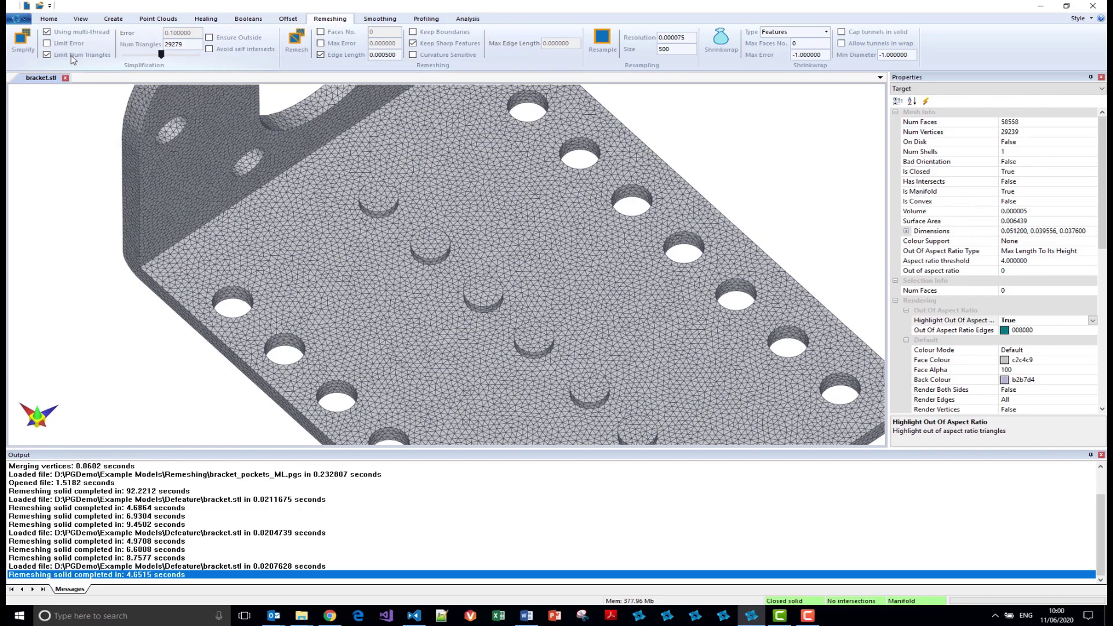
Step: Undo the remesh and remesh the bracket with Curvature Sensitive enabled at an edge length of 0.0005
{"action": "left_click", "coordinate": [18, 18]}
{"action": "left_click", "coordinate": [35, 107]}
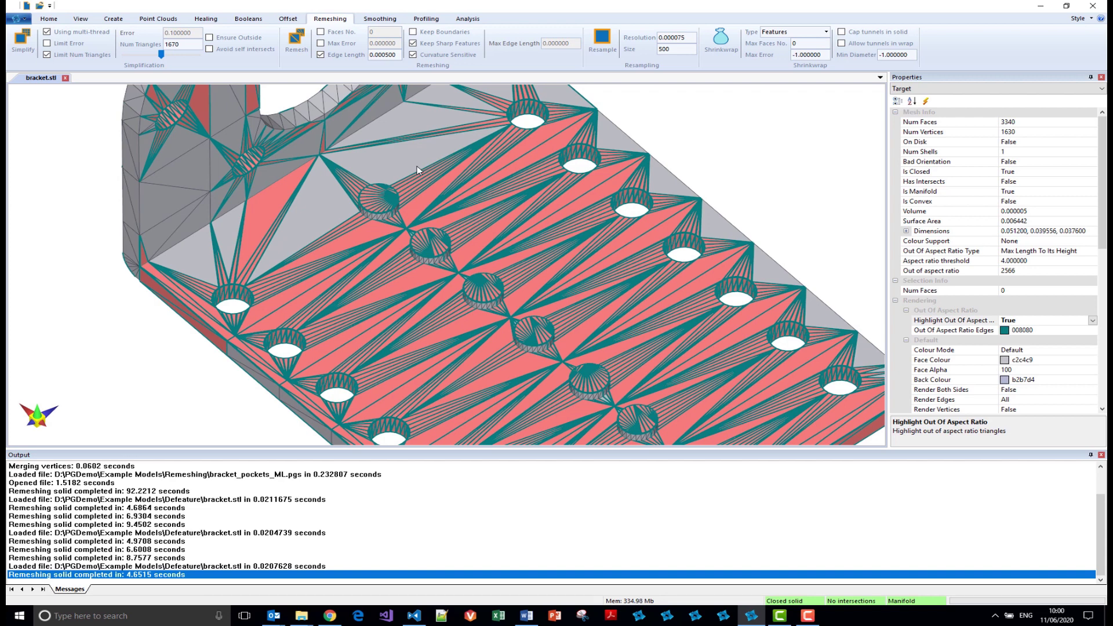
{"action": "left_click", "coordinate": [296, 52]}
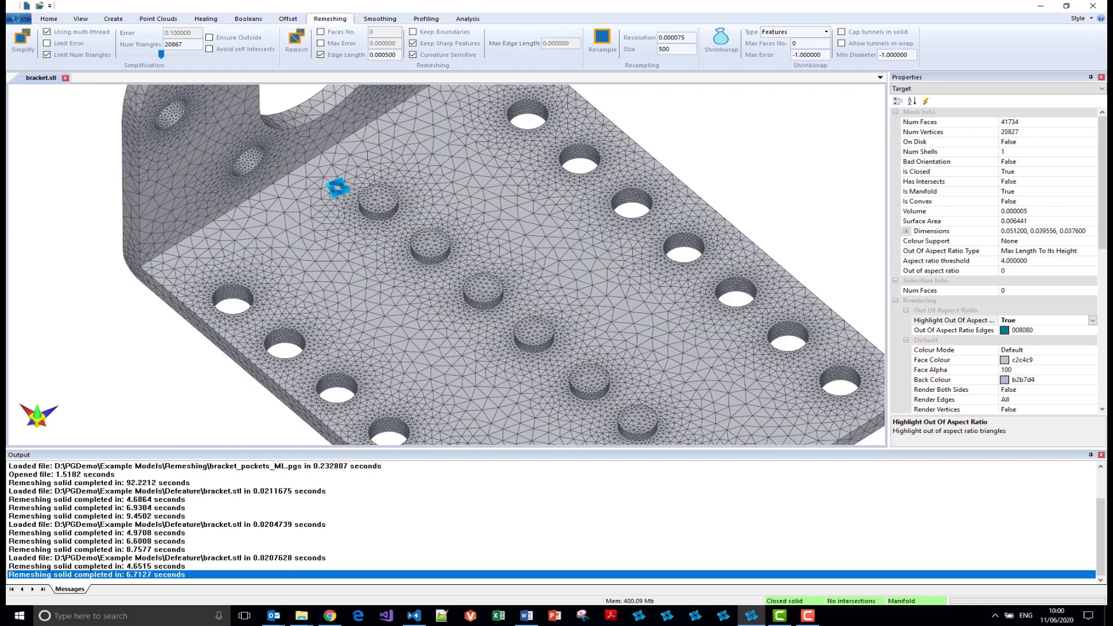
Step: Examine how triangle size varies between the curved holes, bosses and flat faces of the remeshed bracket
{"action": "middle_click_drag", "start_coordinate": [324, 227], "coordinate": [325, 224]}
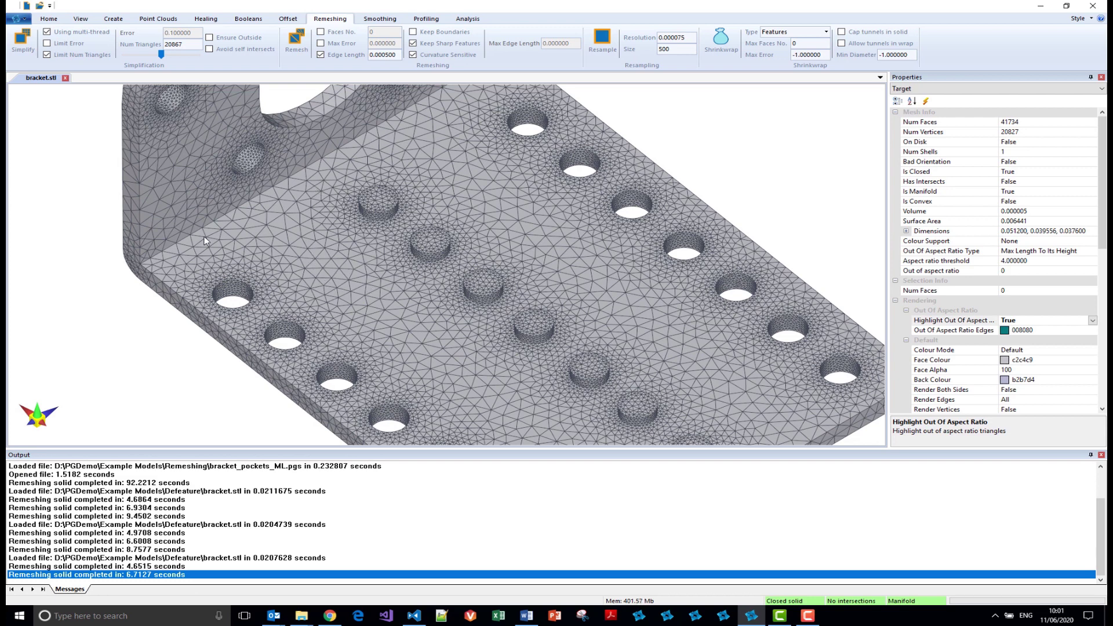
{"action": "scroll", "coordinate": [204, 239], "scroll_direction": "down", "scroll_amount": 3}
{"action": "scroll", "coordinate": [309, 137], "scroll_direction": "up", "scroll_amount": 6}
{"action": "middle_click_drag", "start_coordinate": [310, 137], "coordinate": [380, 242]}
{"action": "scroll", "coordinate": [333, 304], "scroll_direction": "down", "scroll_amount": 4}
{"action": "scroll", "coordinate": [267, 212], "scroll_direction": "up", "scroll_amount": 5}
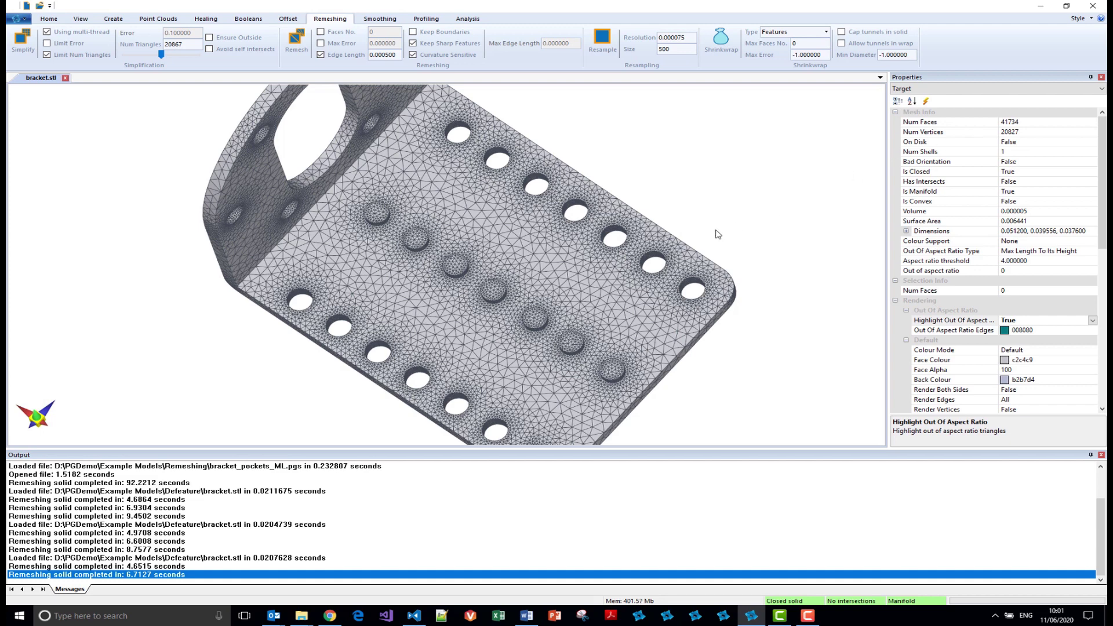
{"action": "mouse_move", "coordinate": [540, 271]}
{"action": "middle_mouse_down"}
{"action": "mouse_move", "coordinate": [541, 244]}
{"action": "mouse_move", "coordinate": [540, 271]}
{"action": "mouse_move", "coordinate": [528, 256]}
{"action": "middle_mouse_up"}
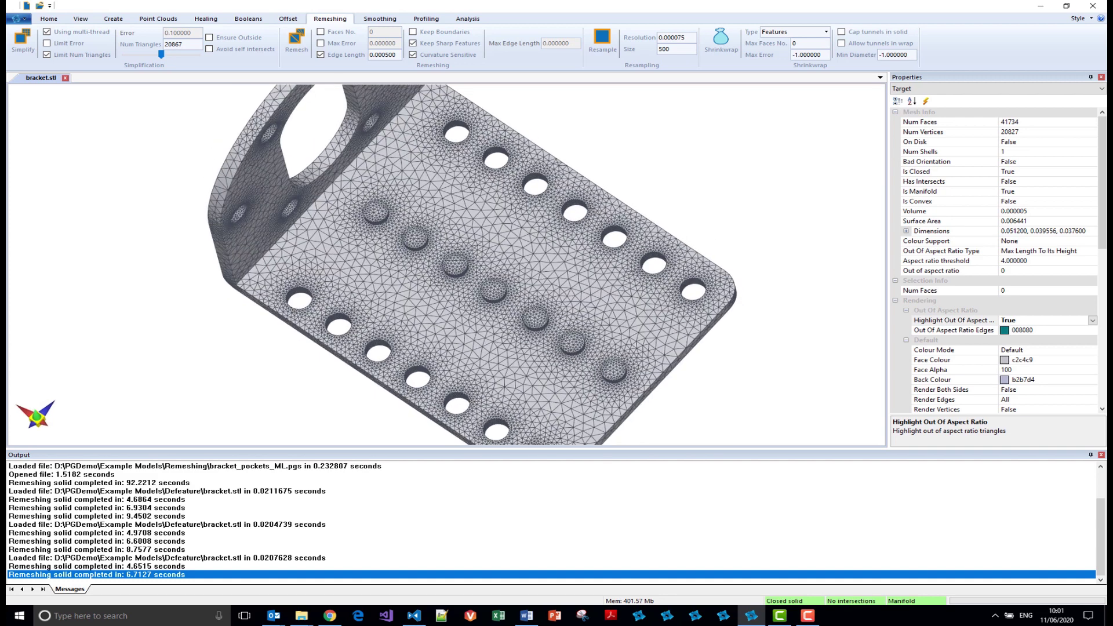
{"action": "key", "text": "alt+Tab"}
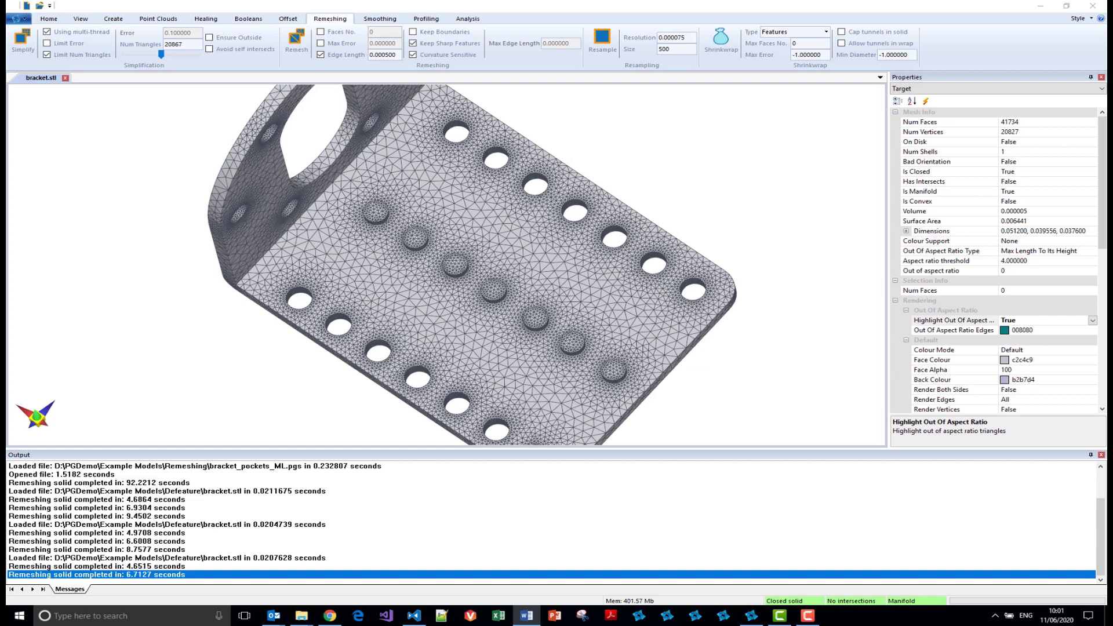
Step: Undo the previous remesh and remesh the original bracket using a Max Error of 0.00001 in place of the edge length
{"action": "left_click", "coordinate": [321, 43]}
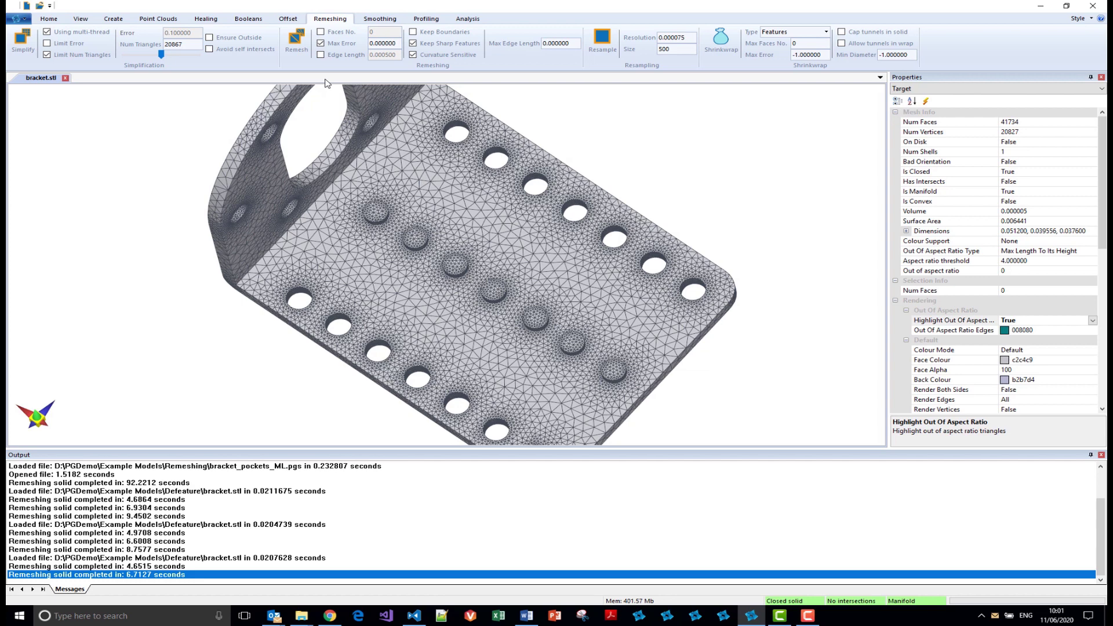
{"action": "left_click", "coordinate": [378, 43]}
{"action": "type", "text": "1"}
{"action": "left_click", "coordinate": [18, 19]}
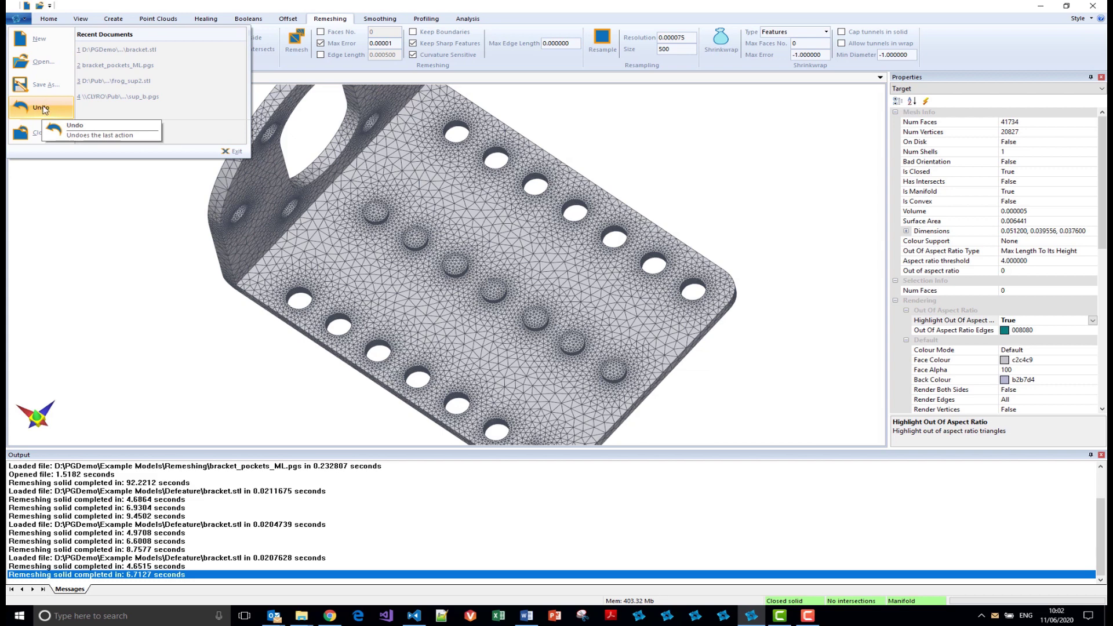
{"action": "left_click", "coordinate": [42, 133]}
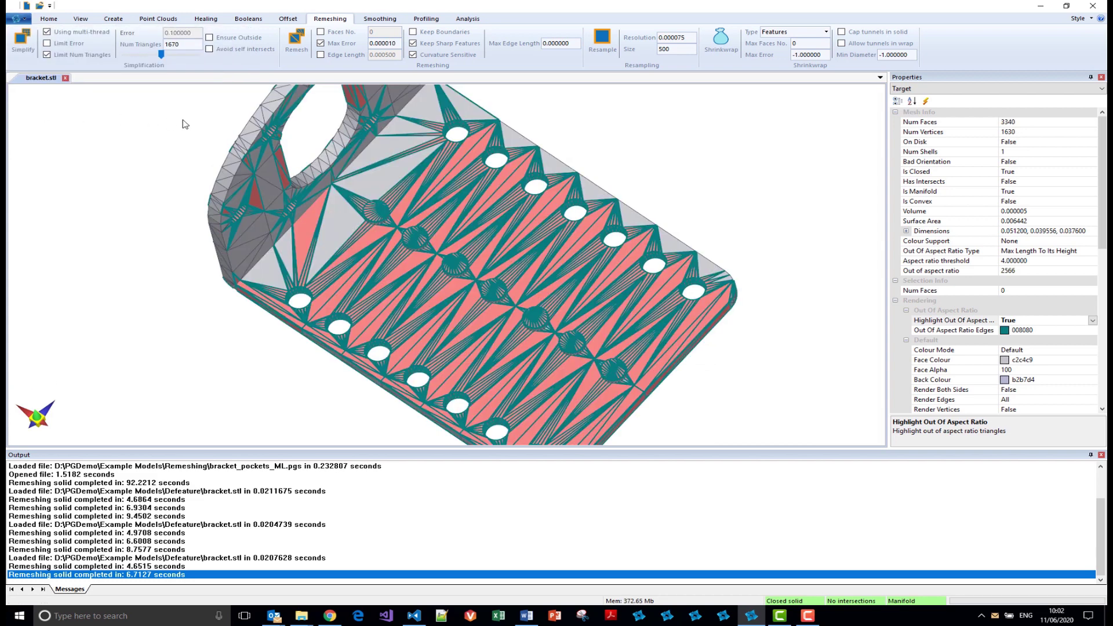
{"action": "left_click", "coordinate": [291, 53]}
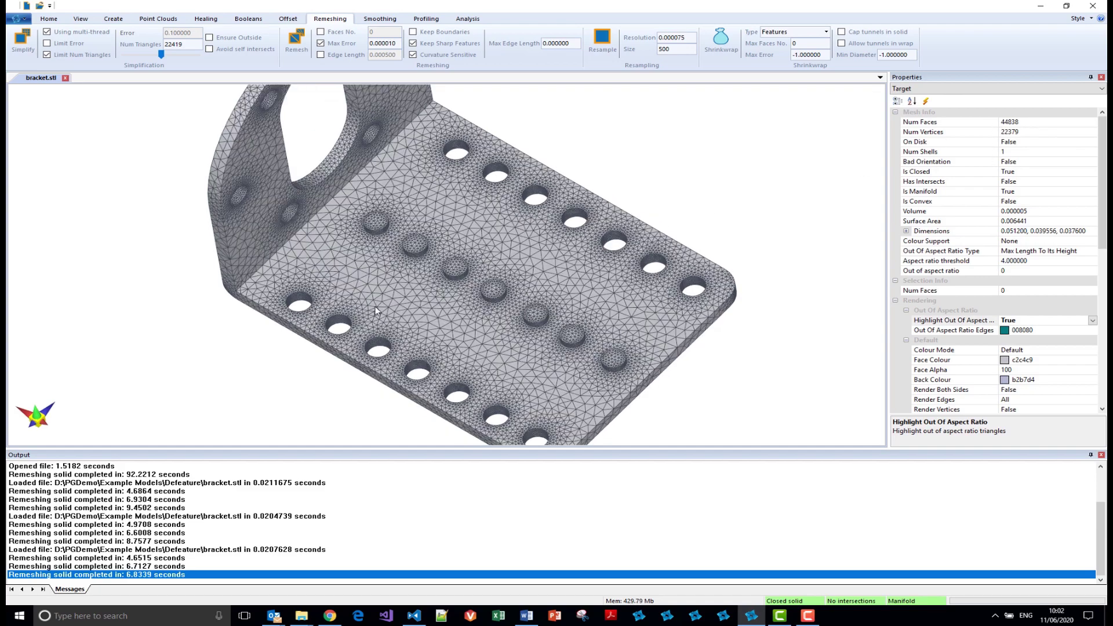
{"action": "scroll", "coordinate": [375, 306], "scroll_direction": "up", "scroll_amount": 5}
{"action": "scroll", "coordinate": [330, 288], "scroll_direction": "down", "scroll_amount": 5}
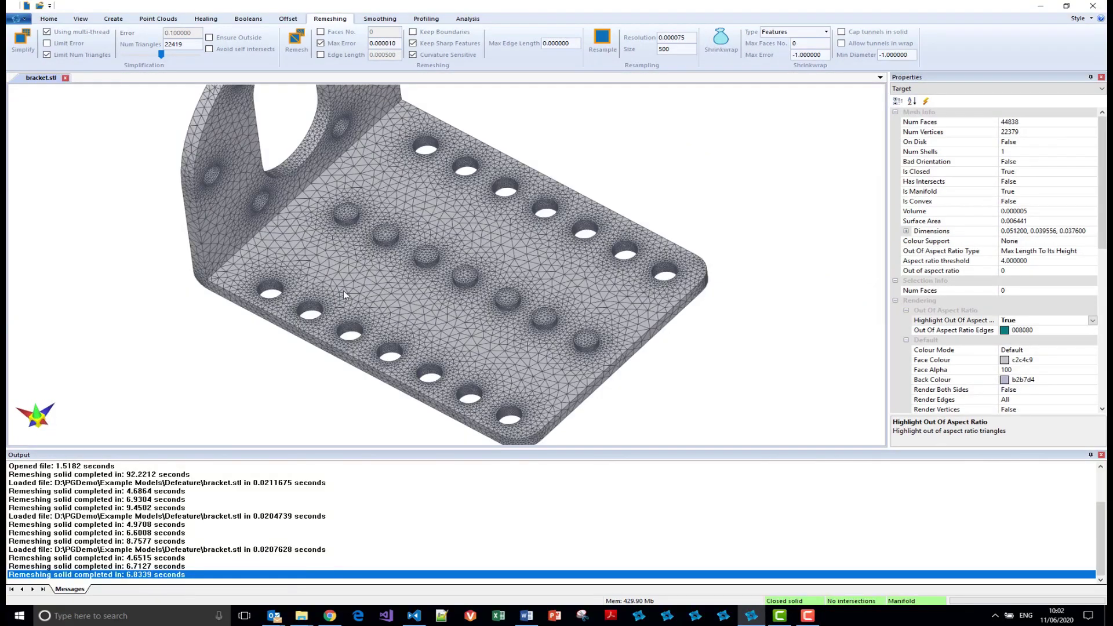
{"action": "middle_click_drag", "start_coordinate": [343, 290], "coordinate": [371, 300]}
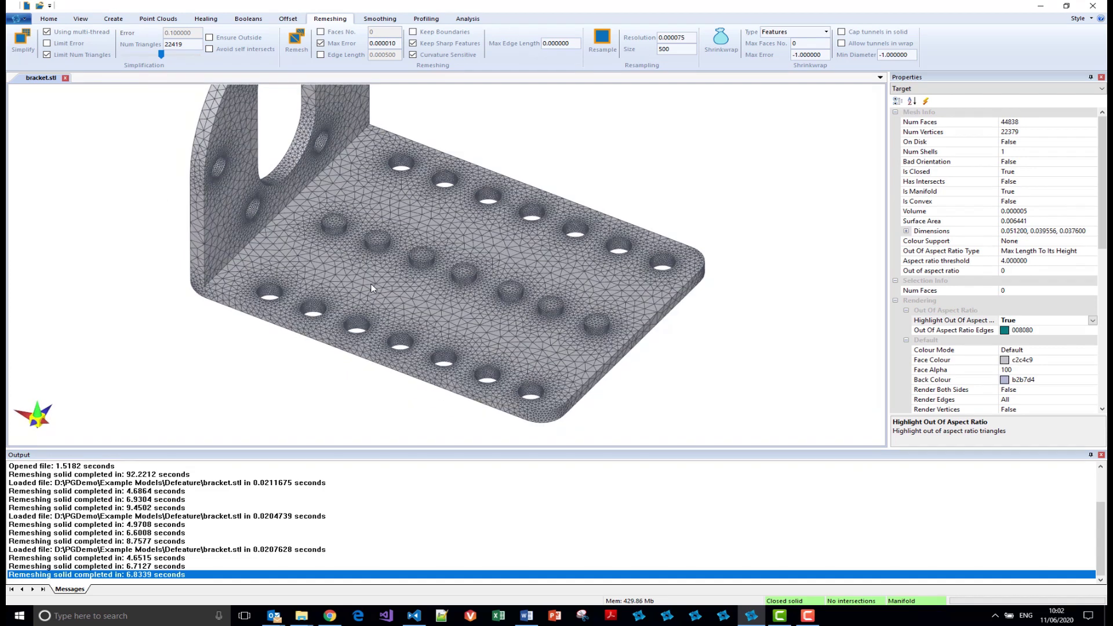
{"action": "middle_click_drag", "start_coordinate": [406, 239], "coordinate": [413, 287]}
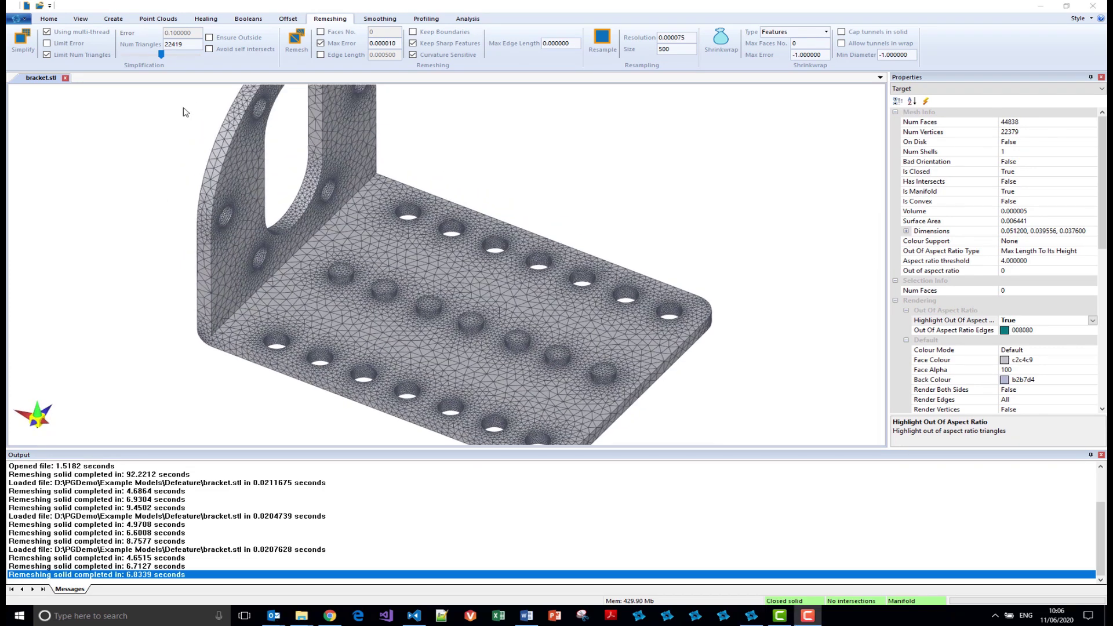
Step: Close bracket.stl without saving changes and open the recent document bracket_pockets_ML.pgs
{"action": "left_click", "coordinate": [66, 78]}
{"action": "left_click", "coordinate": [537, 334]}
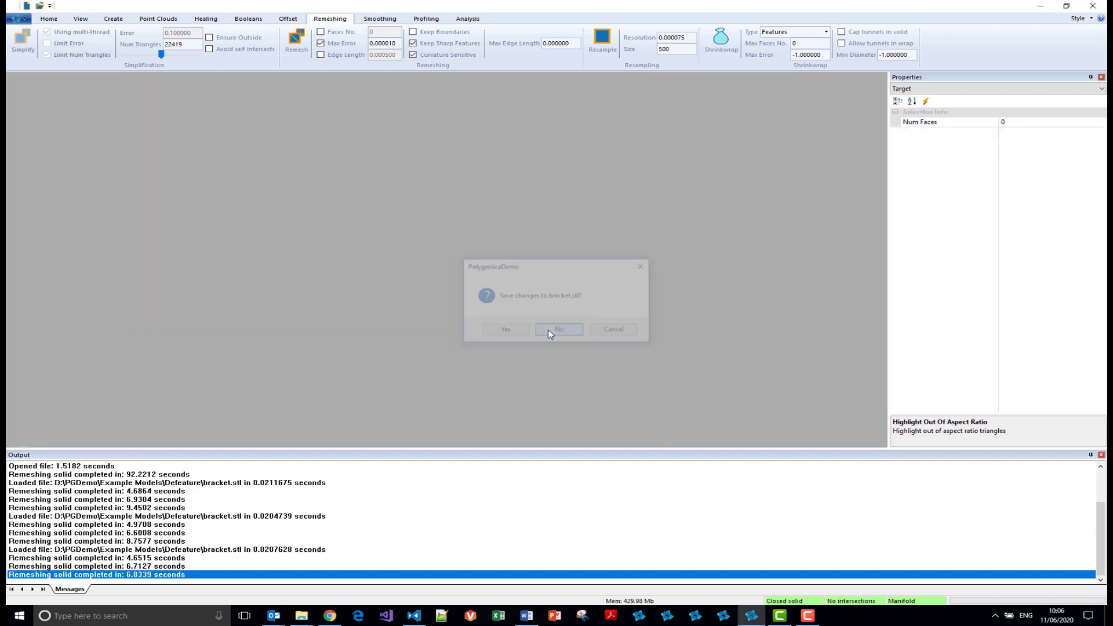
{"action": "left_click", "coordinate": [18, 18]}
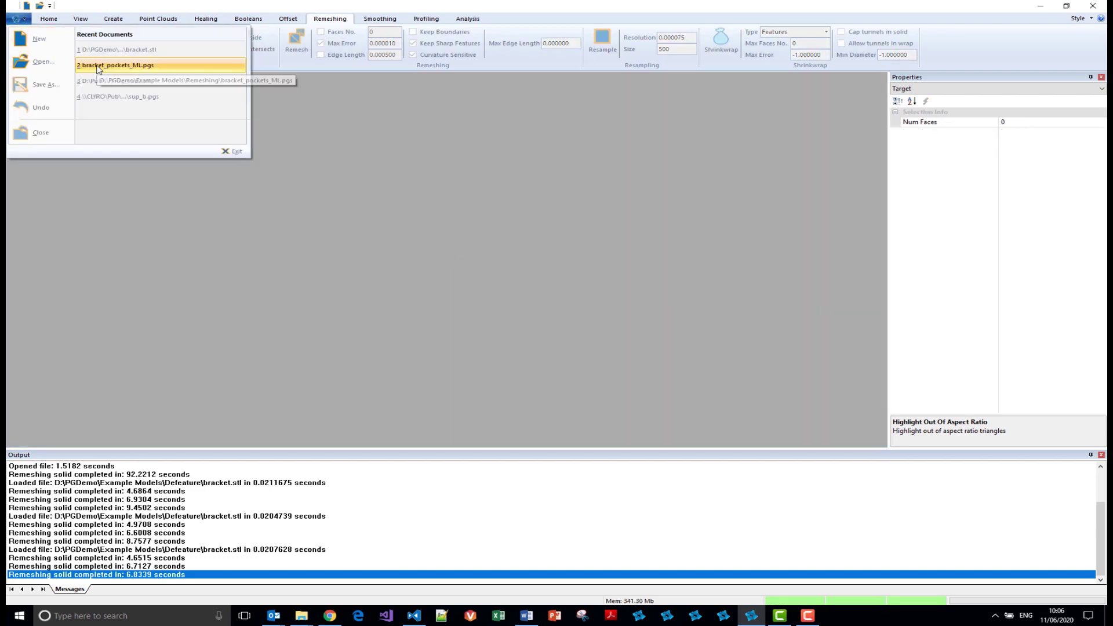
{"action": "left_click", "coordinate": [97, 67]}
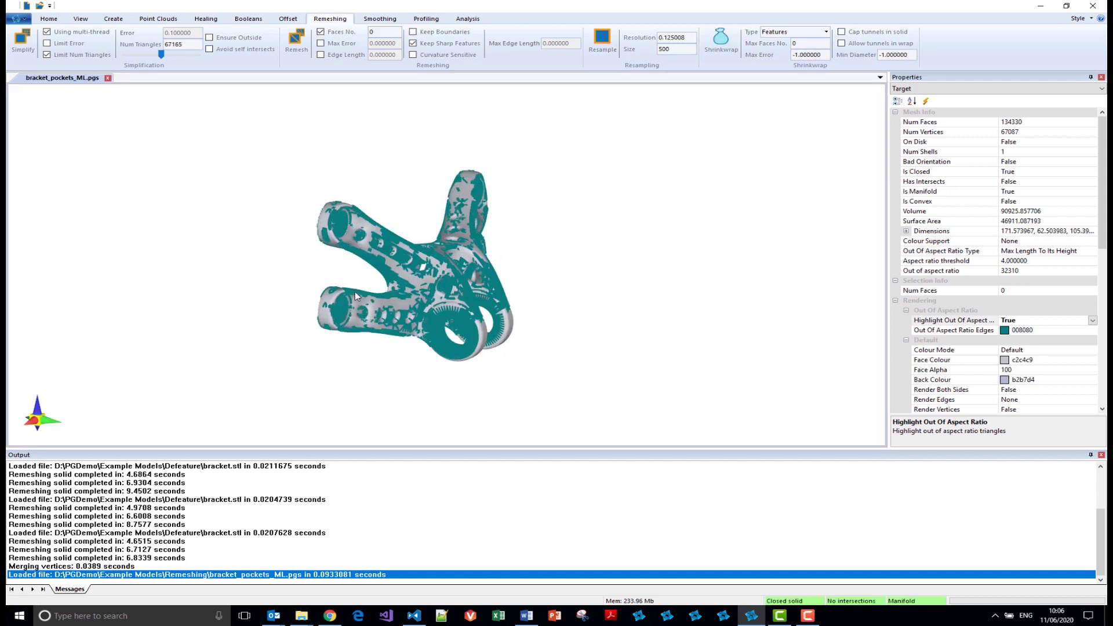
Step: Show the mesh edges on the bracket with pockets and bring the whole part into closer view
{"action": "middle_click_drag", "start_coordinate": [205, 254], "coordinate": [406, 279]}
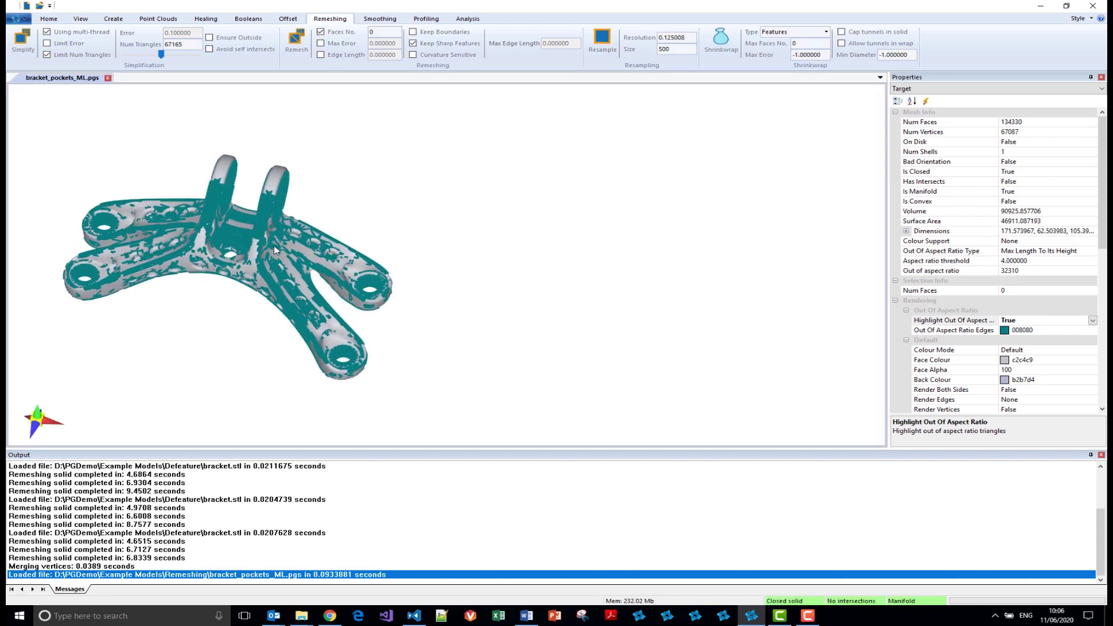
{"action": "right_click", "coordinate": [282, 255]}
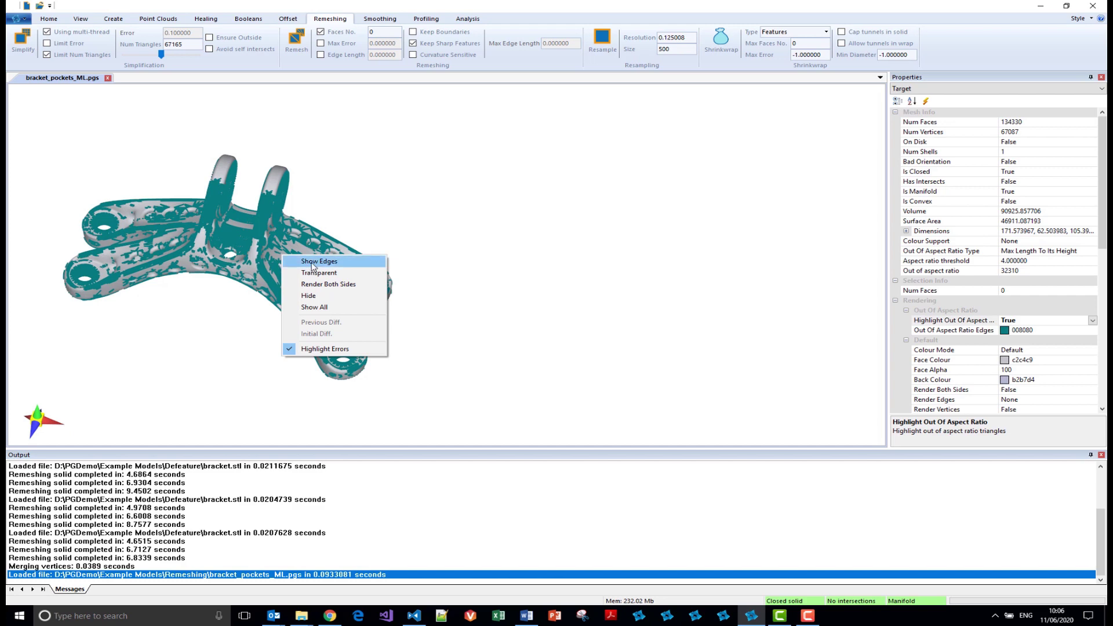
{"action": "left_click", "coordinate": [312, 263]}
{"action": "scroll", "coordinate": [268, 265], "scroll_direction": "up", "scroll_amount": 4}
{"action": "middle_click_drag", "start_coordinate": [268, 265], "coordinate": [475, 270]}
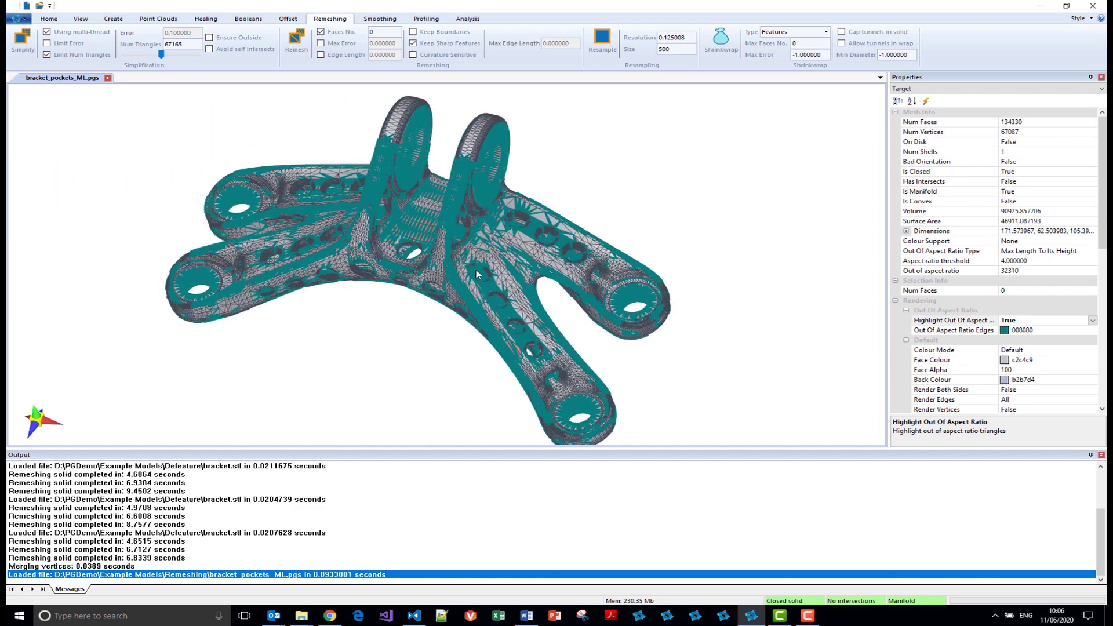
Step: Turn off highlighting of out-of-aspect-ratio triangles to inspect the plain mesh of the bracket with pockets
{"action": "left_click", "coordinate": [1093, 321]}
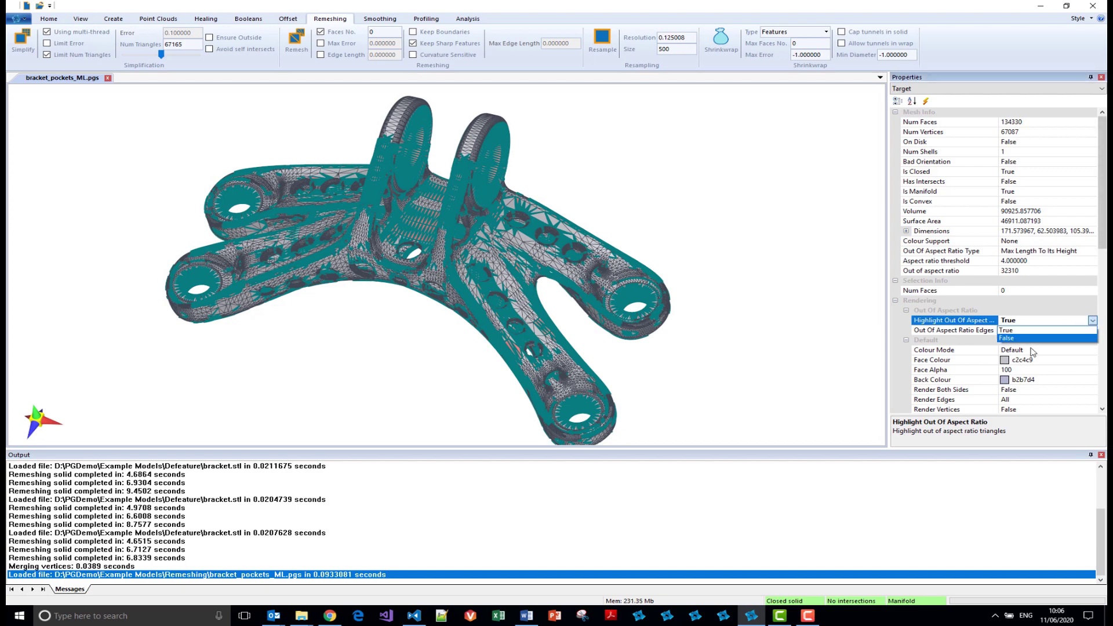
{"action": "left_click", "coordinate": [1034, 338]}
{"action": "left_click_drag", "start_coordinate": [478, 262], "coordinate": [493, 240]}
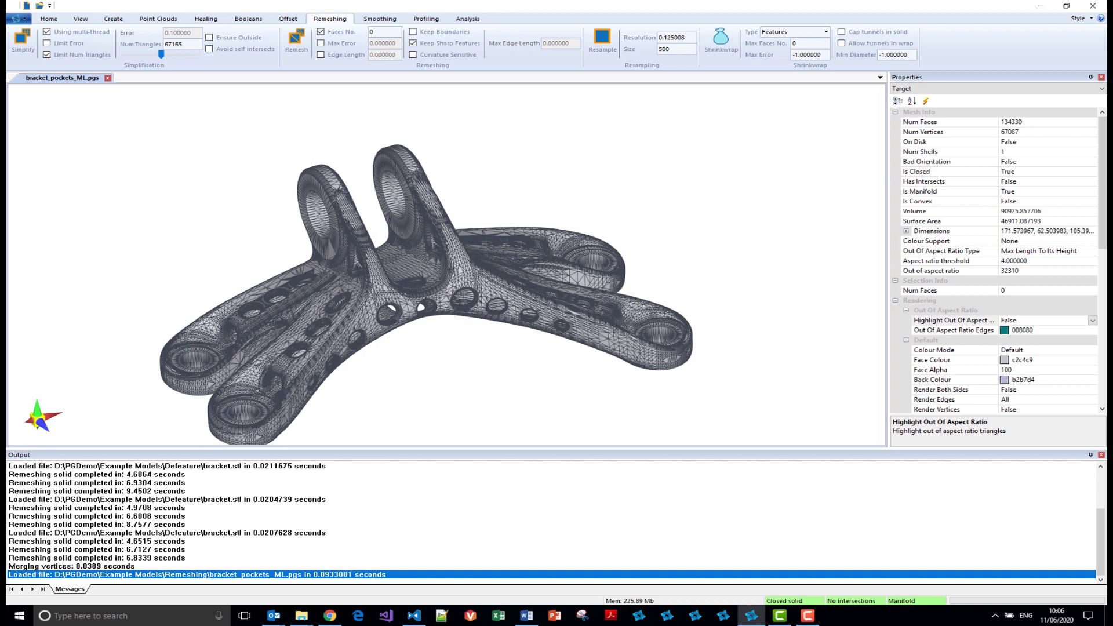
Step: Turn on highlighting of out-of-aspect-ratio triangles for the bracket with pockets
{"action": "left_click", "coordinate": [1092, 321]}
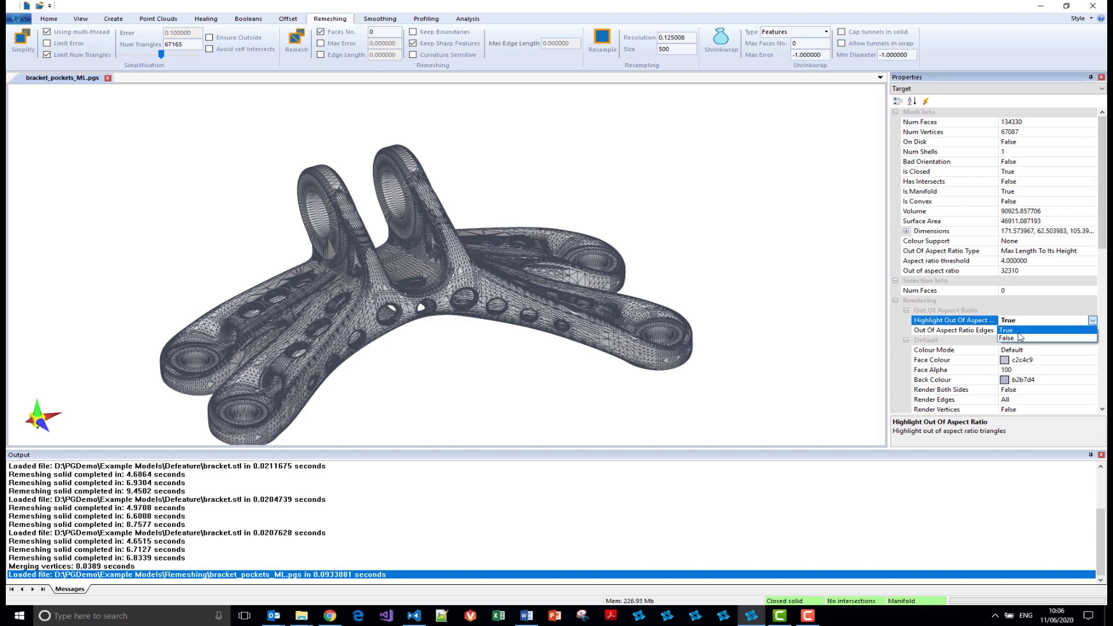
{"action": "left_click", "coordinate": [1021, 340]}
{"action": "middle_click_drag", "start_coordinate": [464, 288], "coordinate": [497, 261]}
Step: Remesh the bracket with pockets using an Edge Length of 1 as the remeshing target
{"action": "left_click", "coordinate": [321, 55]}
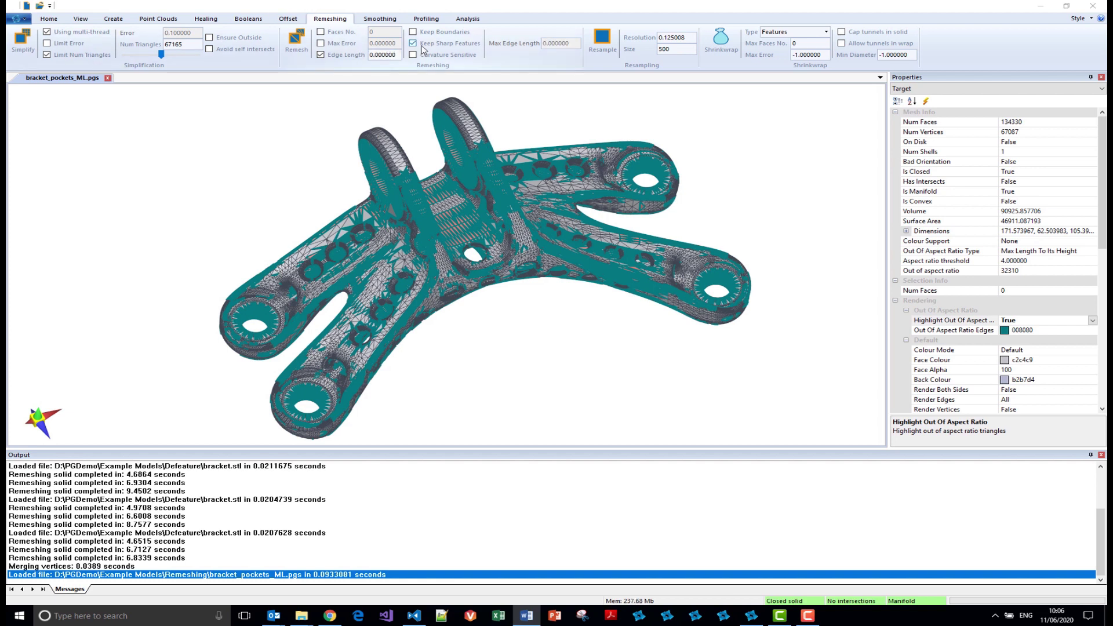
{"action": "left_click", "coordinate": [372, 55]}
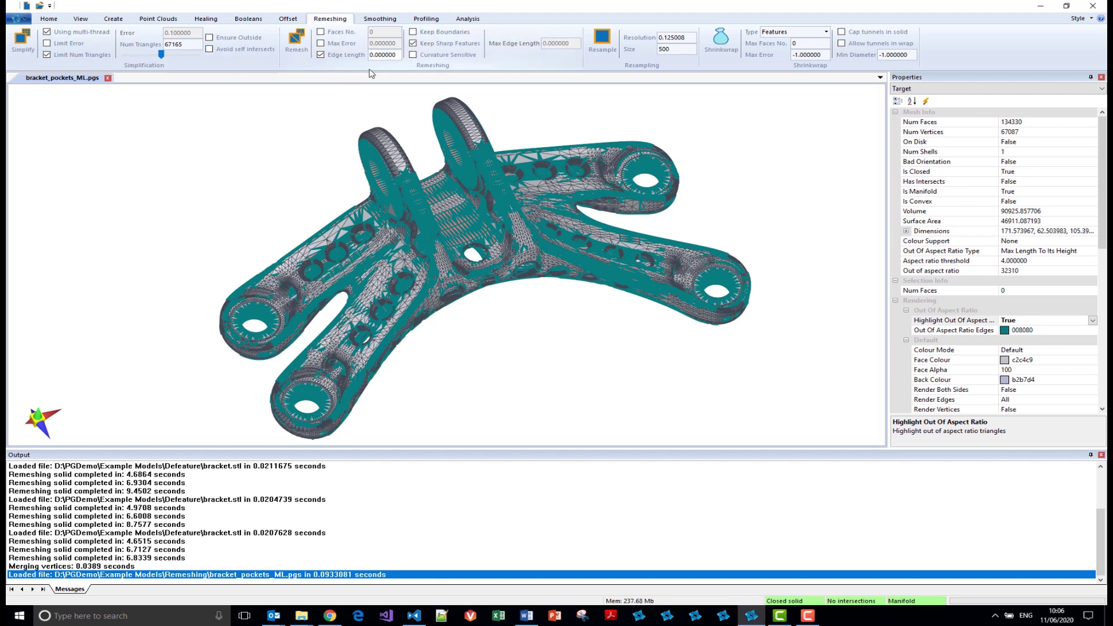
{"action": "type", "text": "1"}
{"action": "key", "text": "Delete"}
{"action": "key", "text": "Delete"}
{"action": "key", "text": "Delete"}
{"action": "key", "text": "Delete"}
{"action": "key", "text": "Delete"}
{"action": "key", "text": "Delete"}
{"action": "key", "text": "Delete"}
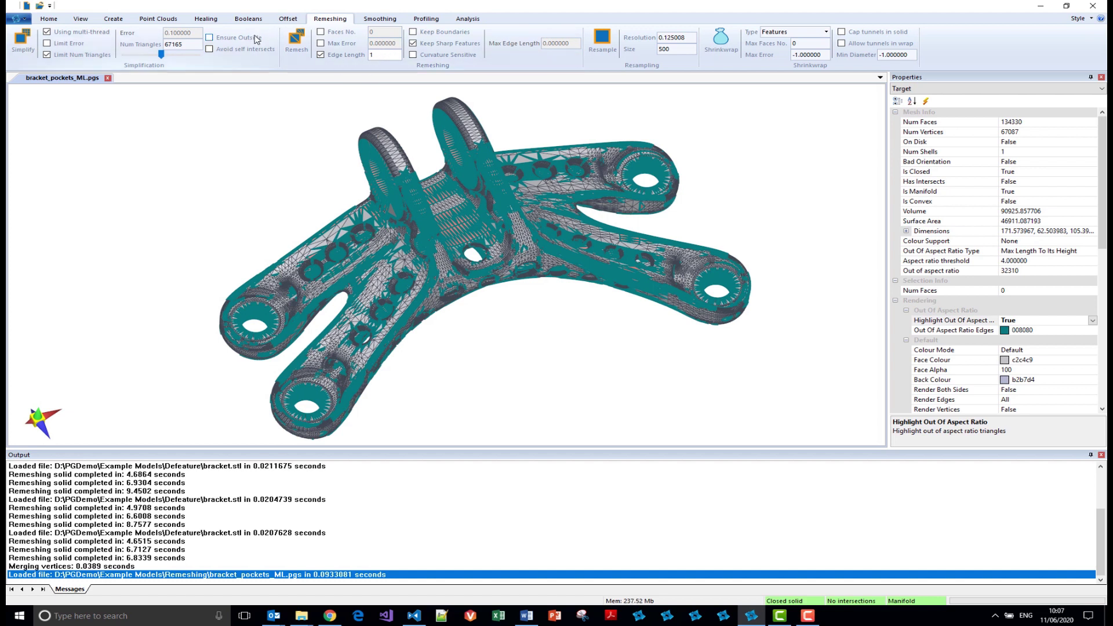
{"action": "left_click", "coordinate": [300, 45]}
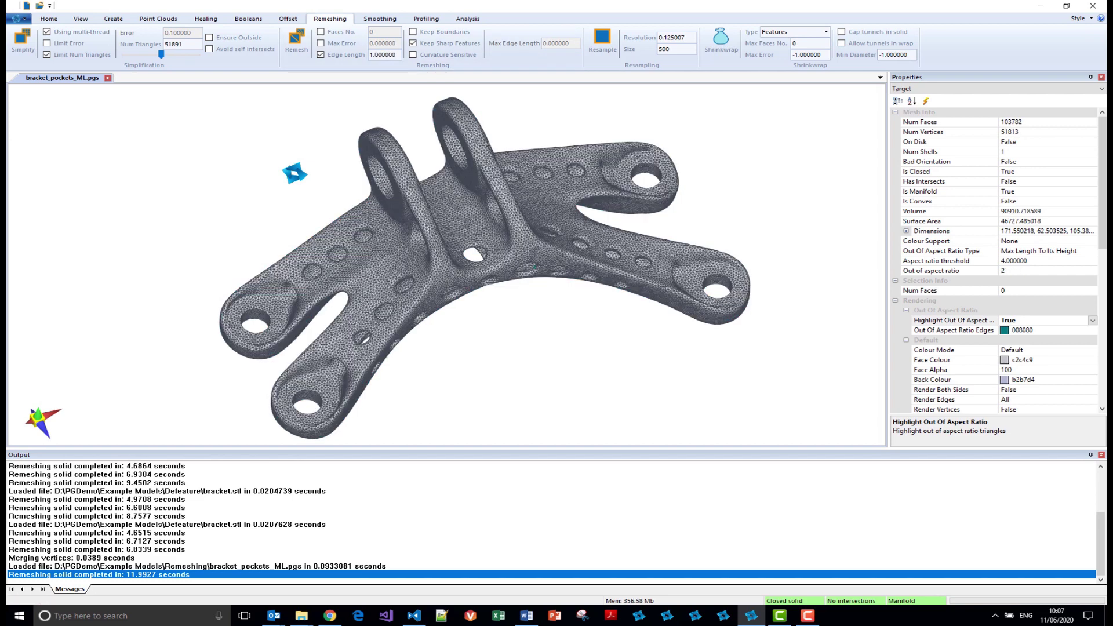
Step: Examine the uniform remeshed triangles in the small round pockets under the feet and around the mounting holes
{"action": "middle_click_drag", "start_coordinate": [318, 244], "coordinate": [485, 374]}
{"action": "scroll", "coordinate": [346, 209], "scroll_direction": "up", "scroll_amount": 4}
{"action": "scroll", "coordinate": [349, 218], "scroll_direction": "down", "scroll_amount": 3}
{"action": "scroll", "coordinate": [486, 378], "scroll_direction": "up", "scroll_amount": 10}
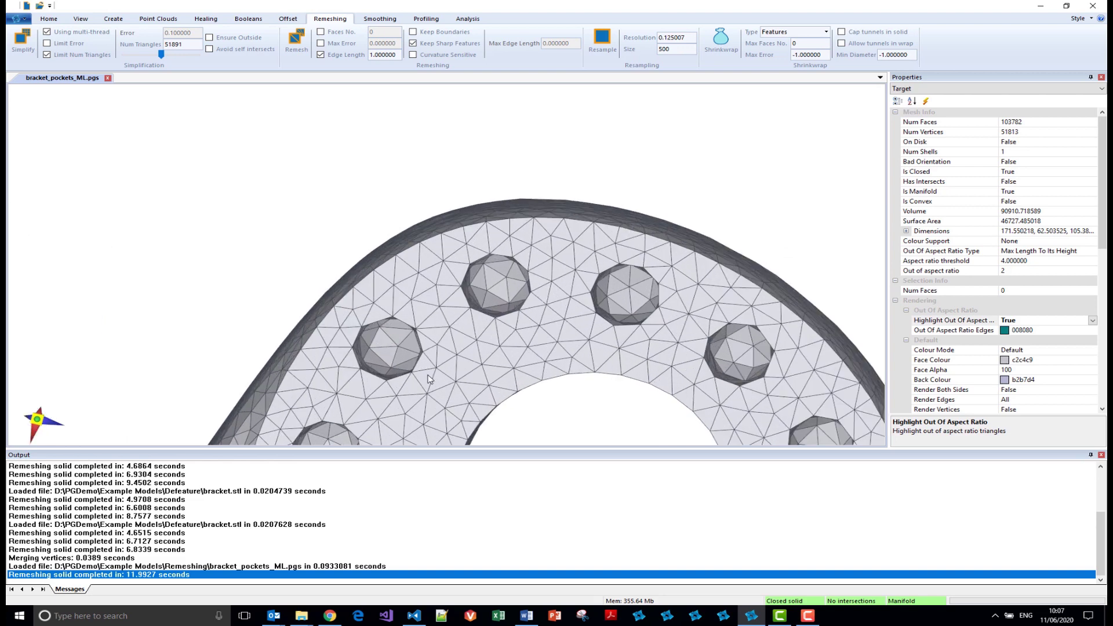
{"action": "middle_click_drag", "start_coordinate": [428, 380], "coordinate": [428, 377]}
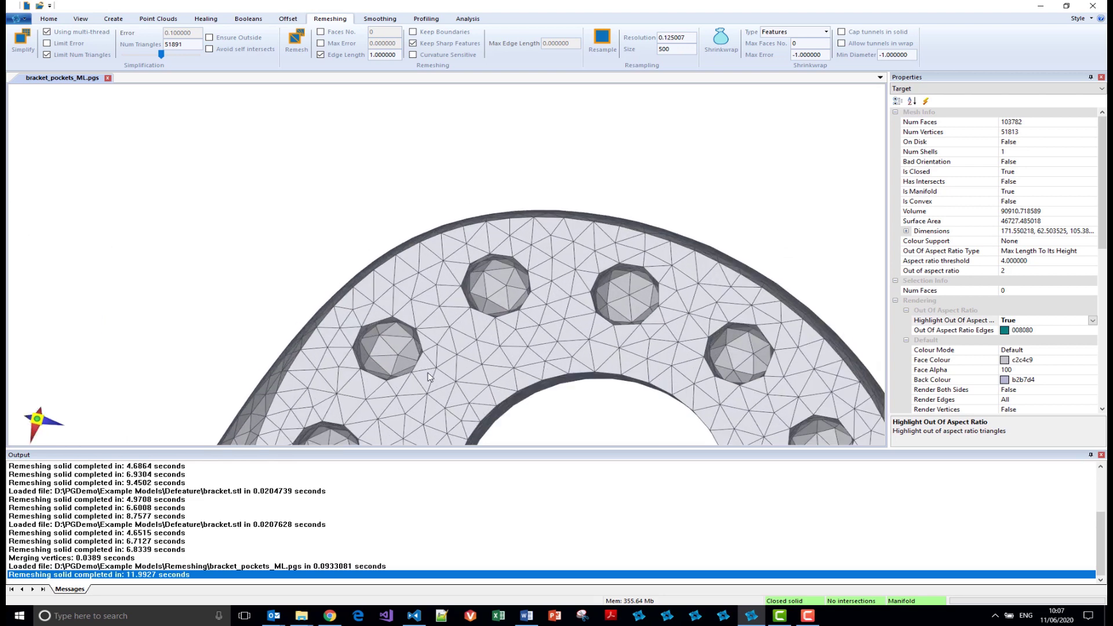
{"action": "scroll", "coordinate": [428, 377], "scroll_direction": "down", "scroll_amount": 10}
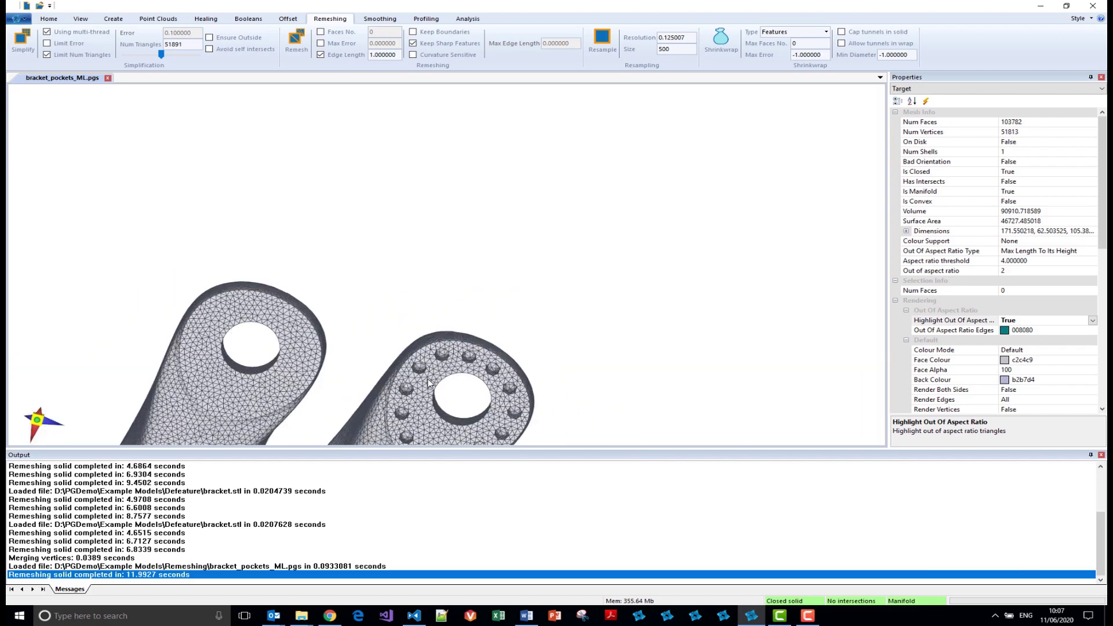
{"action": "middle_click_drag", "start_coordinate": [422, 407], "coordinate": [380, 442]}
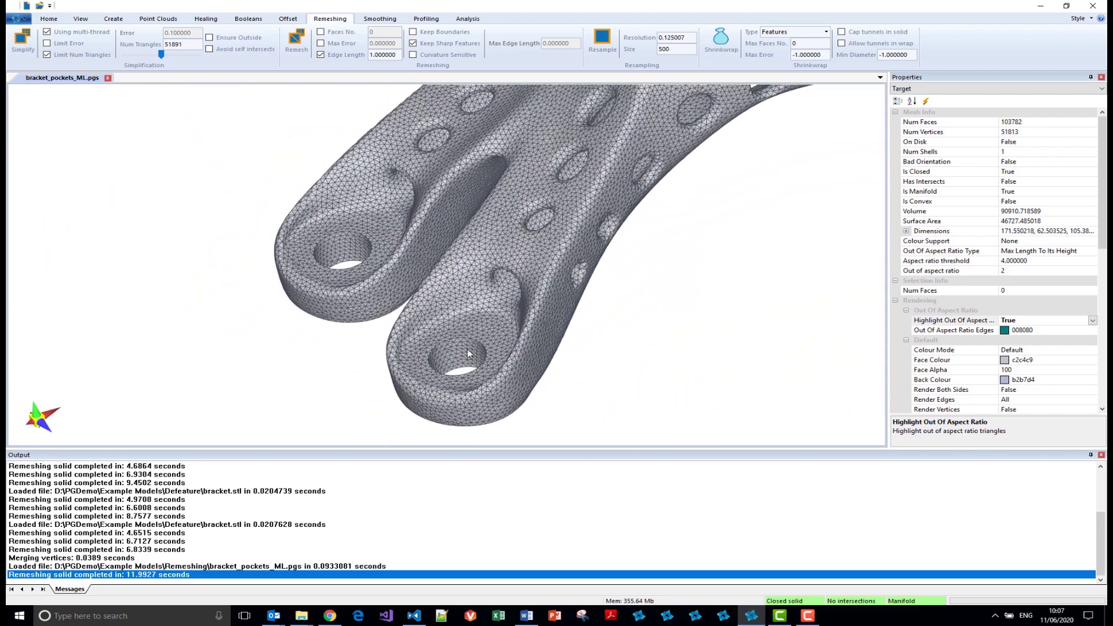
{"action": "scroll", "coordinate": [468, 349], "scroll_direction": "up", "scroll_amount": 5}
{"action": "scroll", "coordinate": [472, 329], "scroll_direction": "down", "scroll_amount": 8}
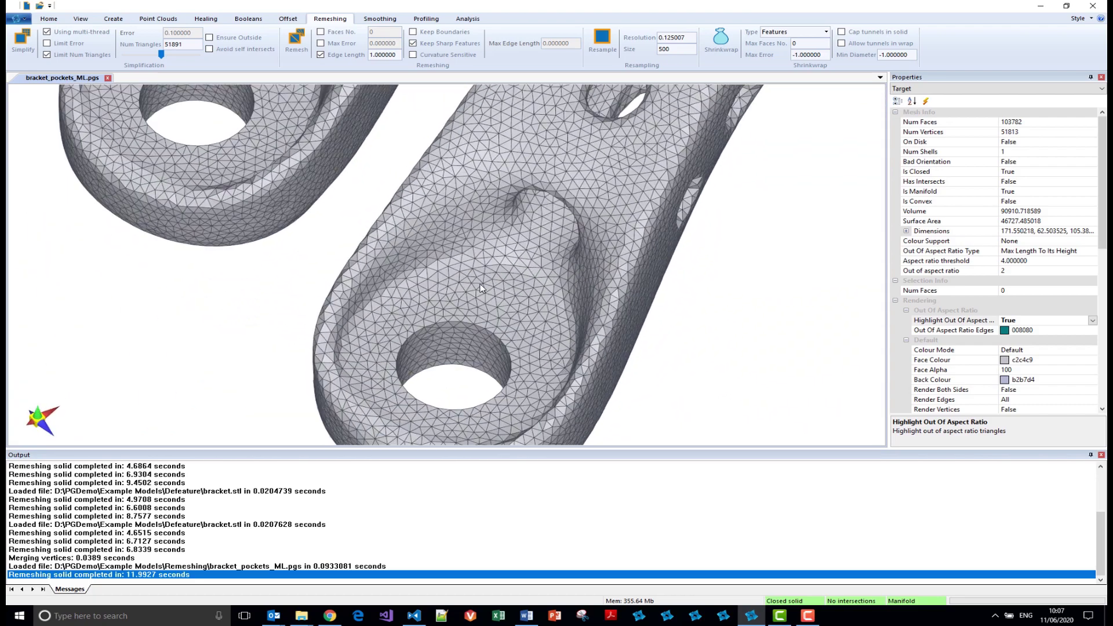
{"action": "scroll", "coordinate": [480, 285], "scroll_direction": "down", "scroll_amount": 5}
{"action": "middle_click_drag", "start_coordinate": [368, 373], "coordinate": [406, 326]}
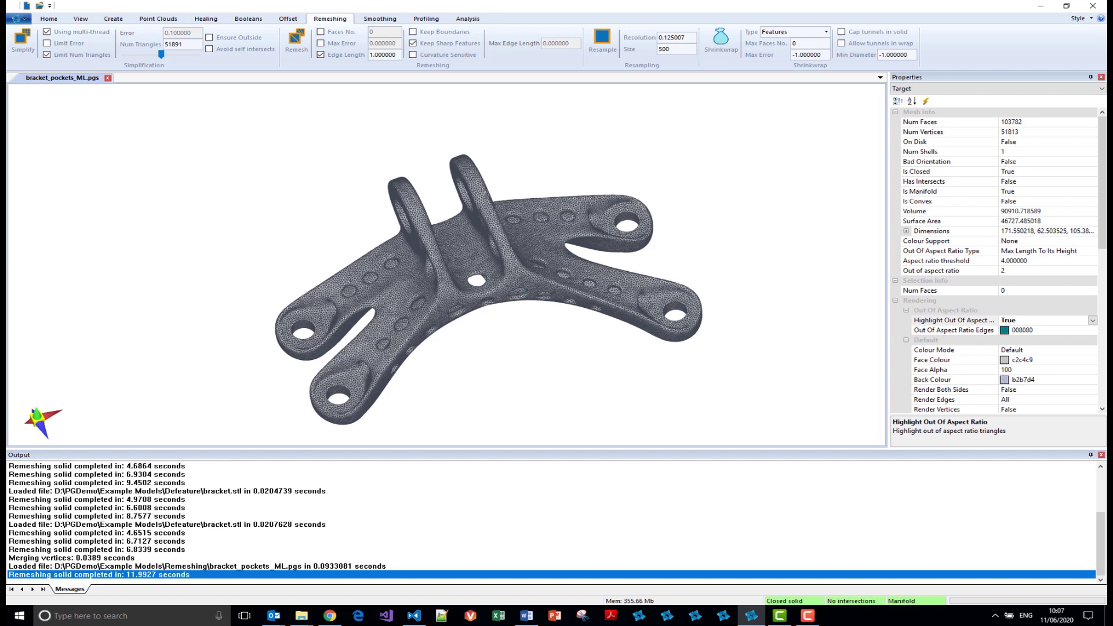
{"action": "key", "text": "alt+Tab"}
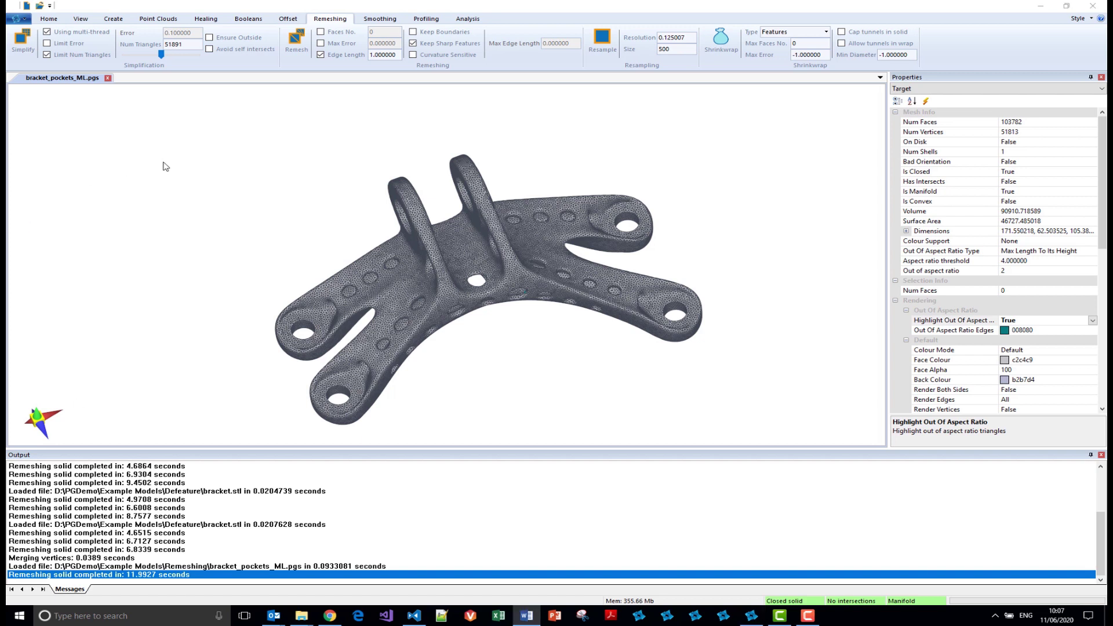
Step: Undo the uniform remesh and remesh the original bracket with Curvature Sensitive enabled and an Edge Length of 1
{"action": "left_click", "coordinate": [22, 19]}
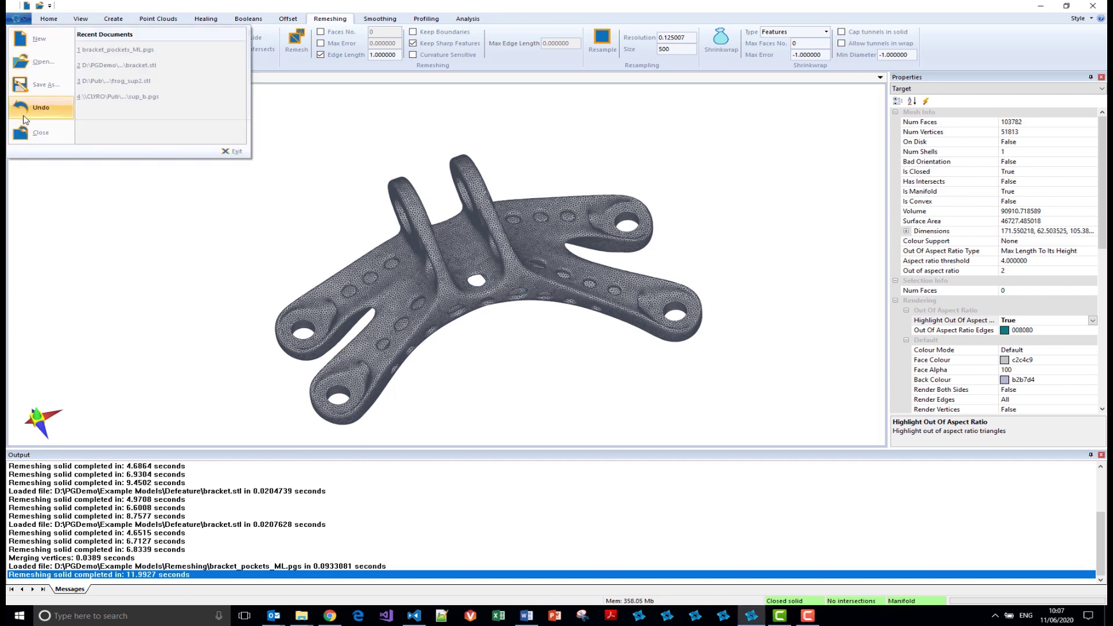
{"action": "left_click", "coordinate": [26, 114]}
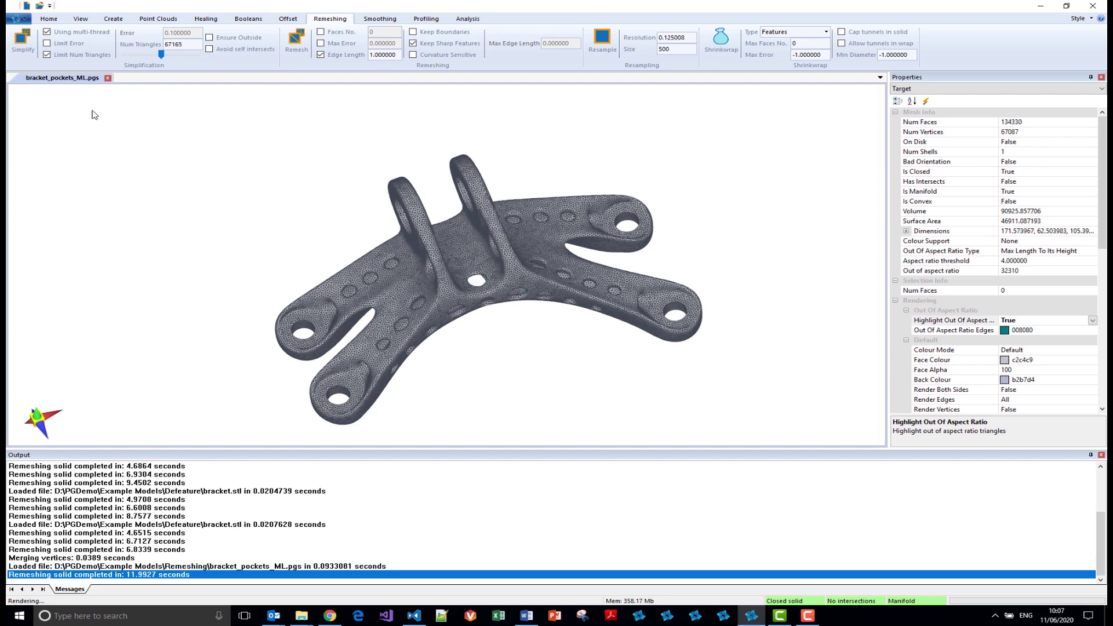
{"action": "left_click", "coordinate": [413, 55]}
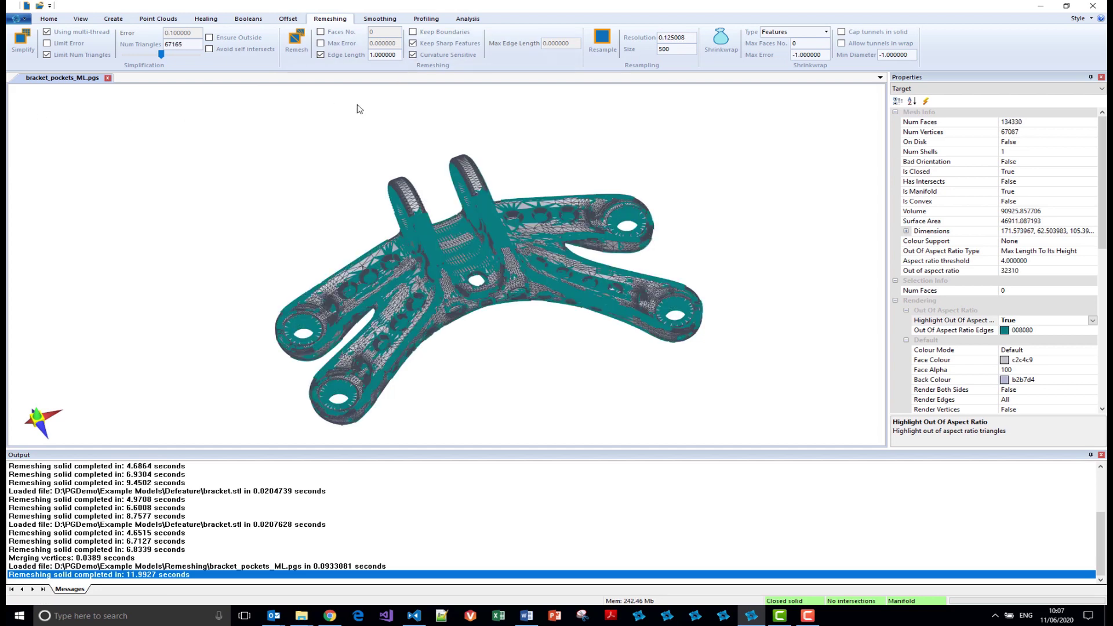
{"action": "left_click", "coordinate": [295, 46]}
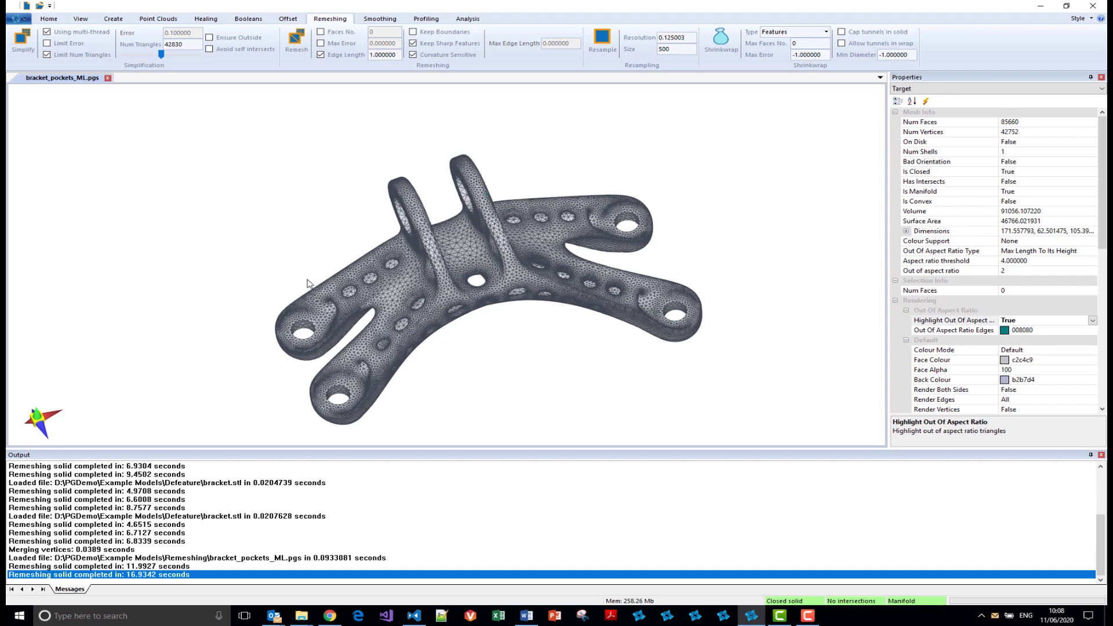
Step: Examine how triangle size varies between the flat areas, hole edges and curved ribs of the curvature-sensitive mesh
{"action": "left_click_drag", "start_coordinate": [322, 299], "coordinate": [340, 284]}
{"action": "scroll", "coordinate": [388, 277], "scroll_direction": "up", "scroll_amount": 3}
{"action": "scroll", "coordinate": [387, 282], "scroll_direction": "up", "scroll_amount": 6}
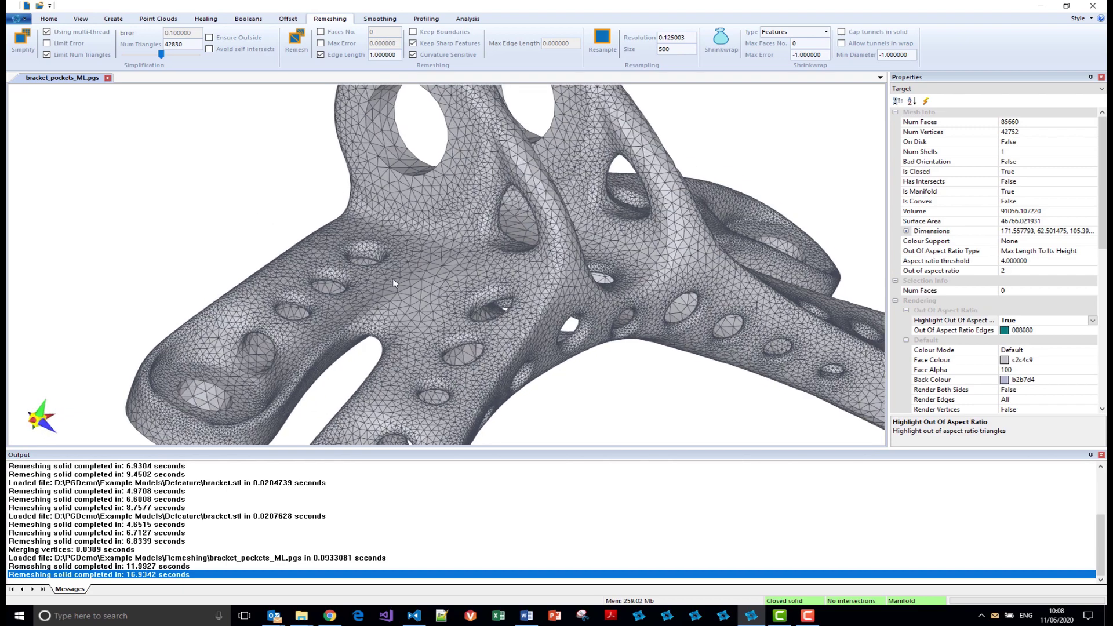
{"action": "scroll", "coordinate": [386, 298], "scroll_direction": "up", "scroll_amount": 4}
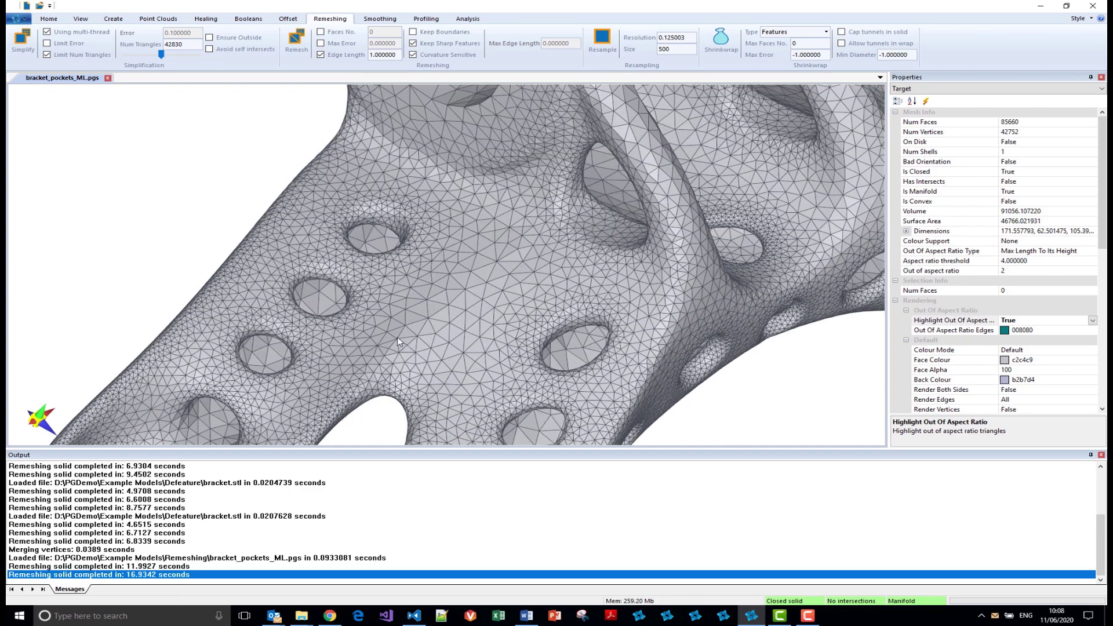
{"action": "left_click_drag", "start_coordinate": [486, 310], "coordinate": [373, 266]}
{"action": "mouse_move", "coordinate": [273, 306]}
{"action": "left_mouse_down"}
{"action": "mouse_move", "coordinate": [290, 274]}
{"action": "mouse_move", "coordinate": [336, 329]}
{"action": "mouse_move", "coordinate": [412, 297]}
{"action": "mouse_move", "coordinate": [413, 311]}
{"action": "mouse_move", "coordinate": [293, 312]}
{"action": "left_mouse_up"}
{"action": "scroll", "coordinate": [469, 232], "scroll_direction": "down", "scroll_amount": 10}
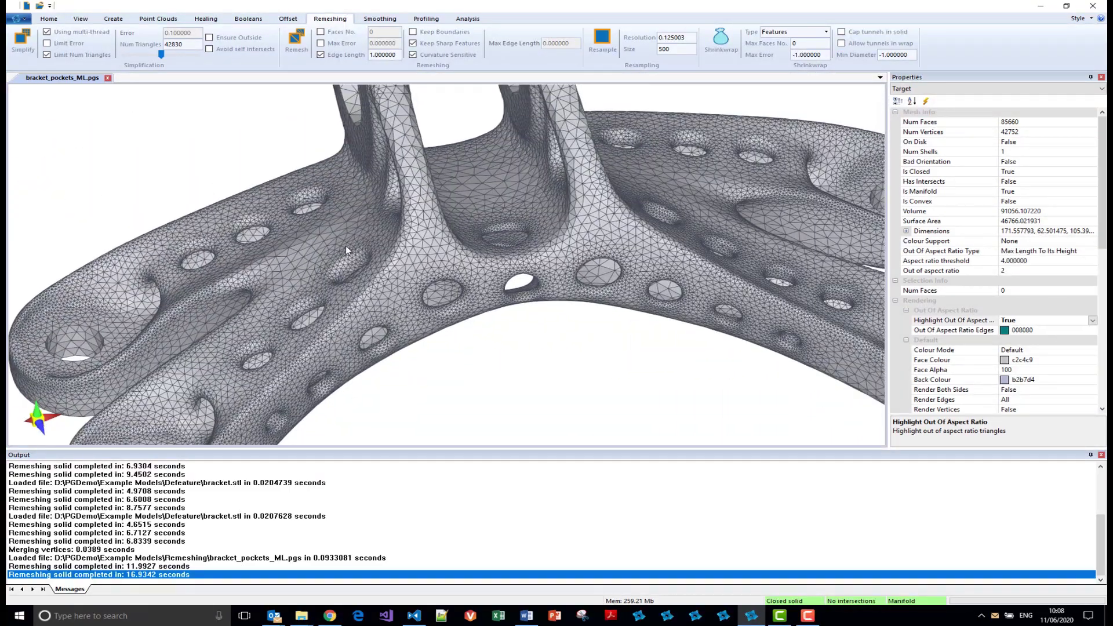
{"action": "mouse_move", "coordinate": [468, 232]}
{"action": "left_mouse_down"}
{"action": "mouse_move", "coordinate": [455, 260]}
{"action": "mouse_move", "coordinate": [454, 230]}
{"action": "left_mouse_up"}
{"action": "scroll", "coordinate": [461, 251], "scroll_direction": "up", "scroll_amount": 5}
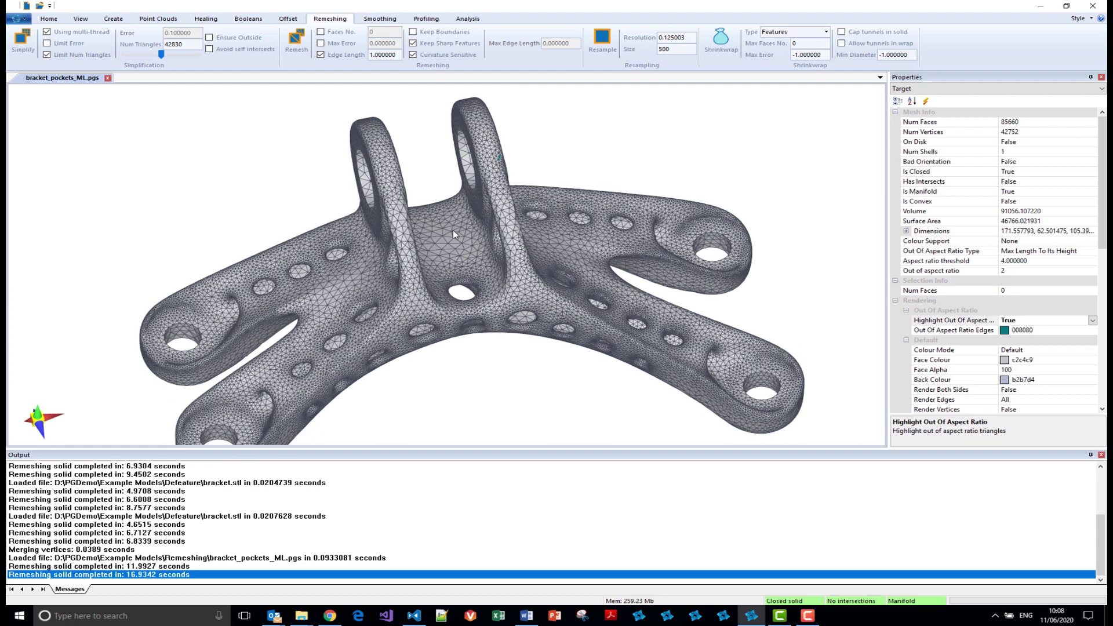
Step: Undo the curvature-sensitive remesh and remesh the original bracket using a Max Error of 0.1 in place of the edge length
{"action": "left_click", "coordinate": [18, 19]}
{"action": "left_click", "coordinate": [22, 112]}
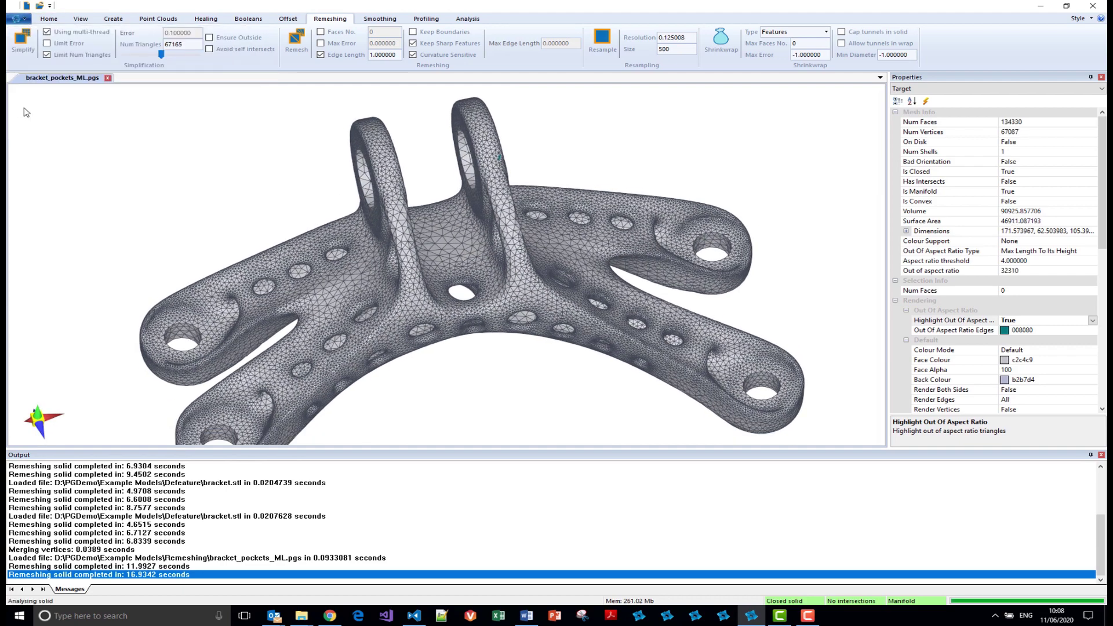
{"action": "left_click", "coordinate": [321, 43]}
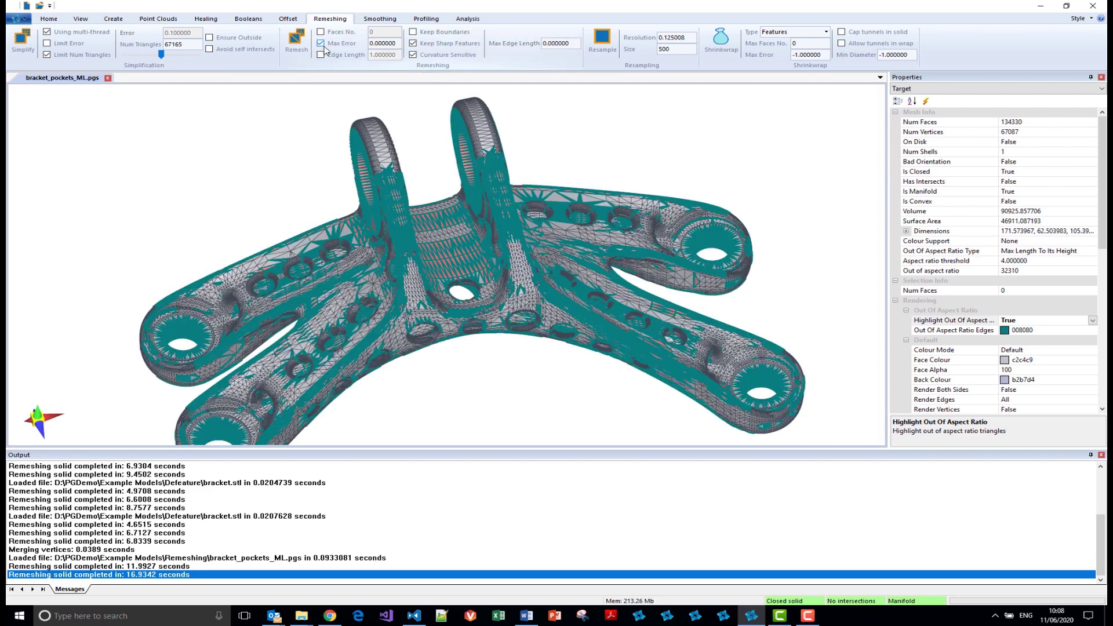
{"action": "left_click", "coordinate": [379, 43]}
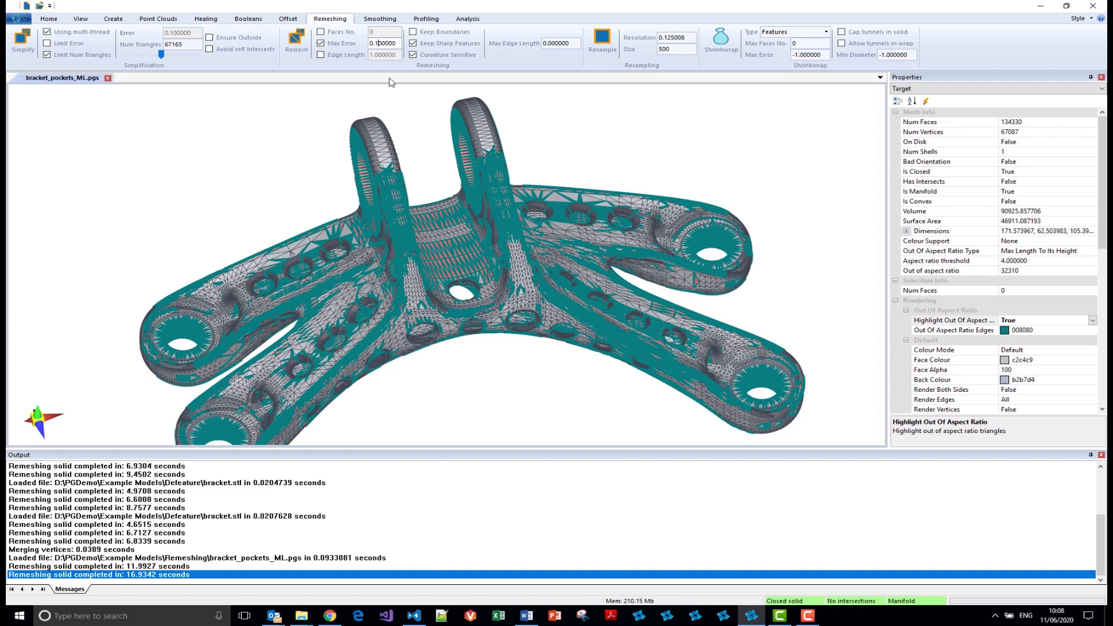
{"action": "key", "text": "Delete"}
{"action": "key", "text": "Delete"}
{"action": "key", "text": "Delete"}
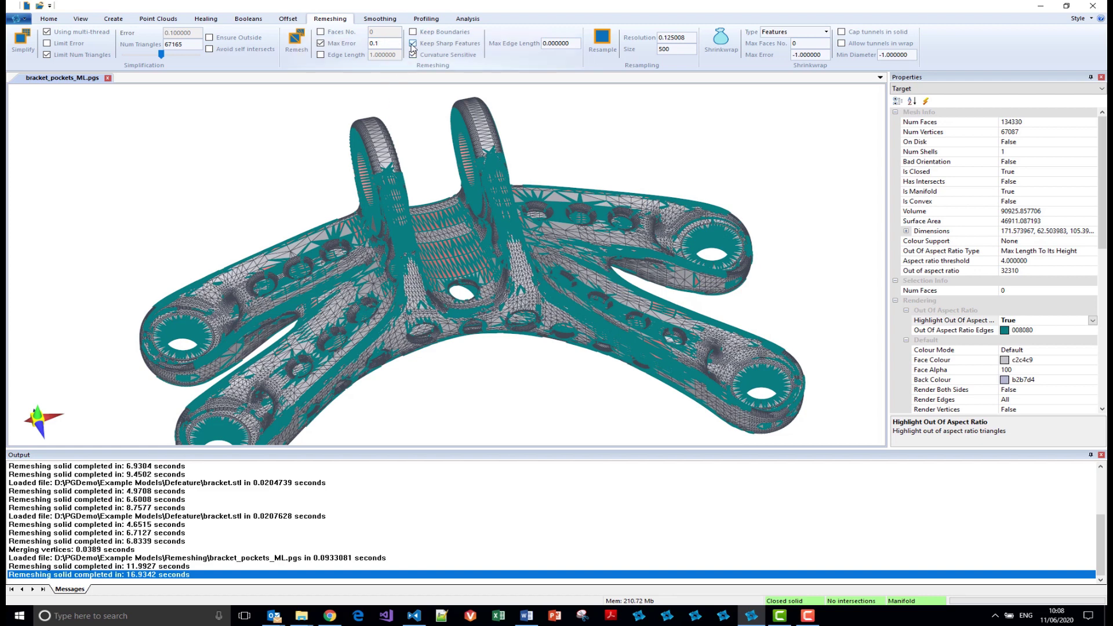
{"action": "left_click", "coordinate": [293, 51]}
{"action": "key", "text": "alt+Tab"}
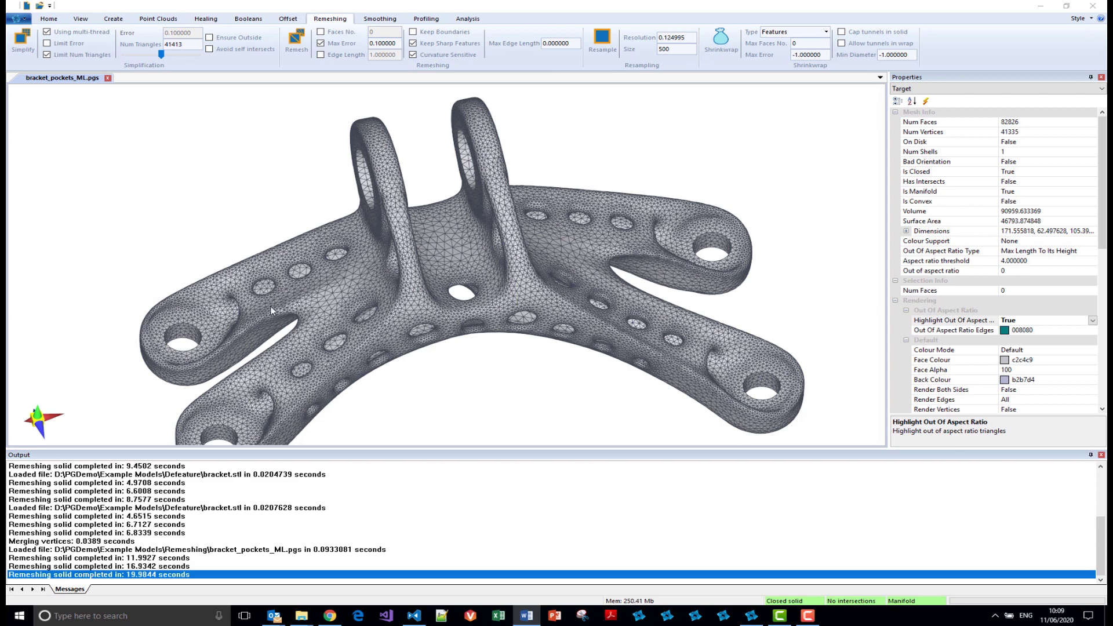
Step: Examine the error-limited mesh on the top and underside of the bracket, including the round pockets around a mounting hole
{"action": "left_click_drag", "start_coordinate": [349, 323], "coordinate": [349, 214]}
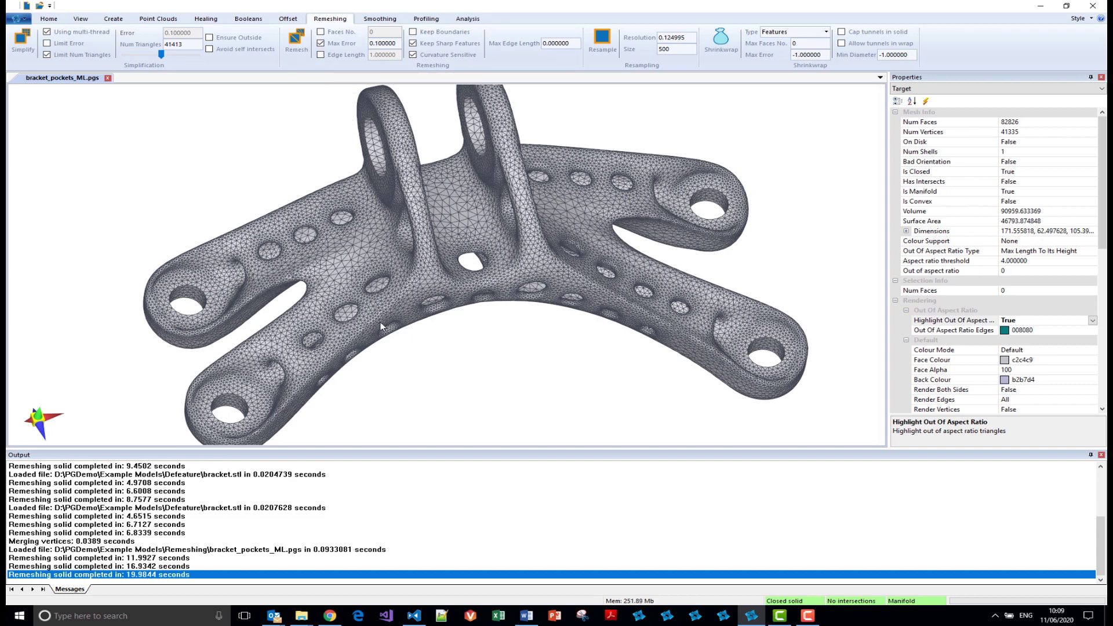
{"action": "left_click_drag", "start_coordinate": [381, 322], "coordinate": [379, 223]}
{"action": "scroll", "coordinate": [371, 289], "scroll_direction": "up", "scroll_amount": 3}
{"action": "scroll", "coordinate": [372, 277], "scroll_direction": "down", "scroll_amount": 4}
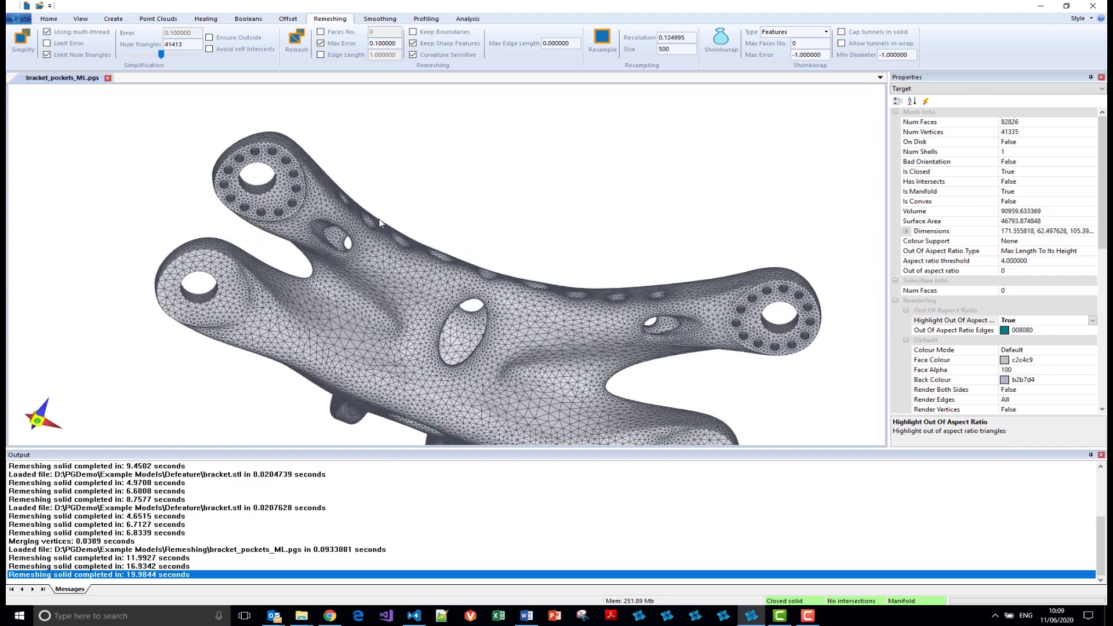
{"action": "scroll", "coordinate": [282, 190], "scroll_direction": "up", "scroll_amount": 6}
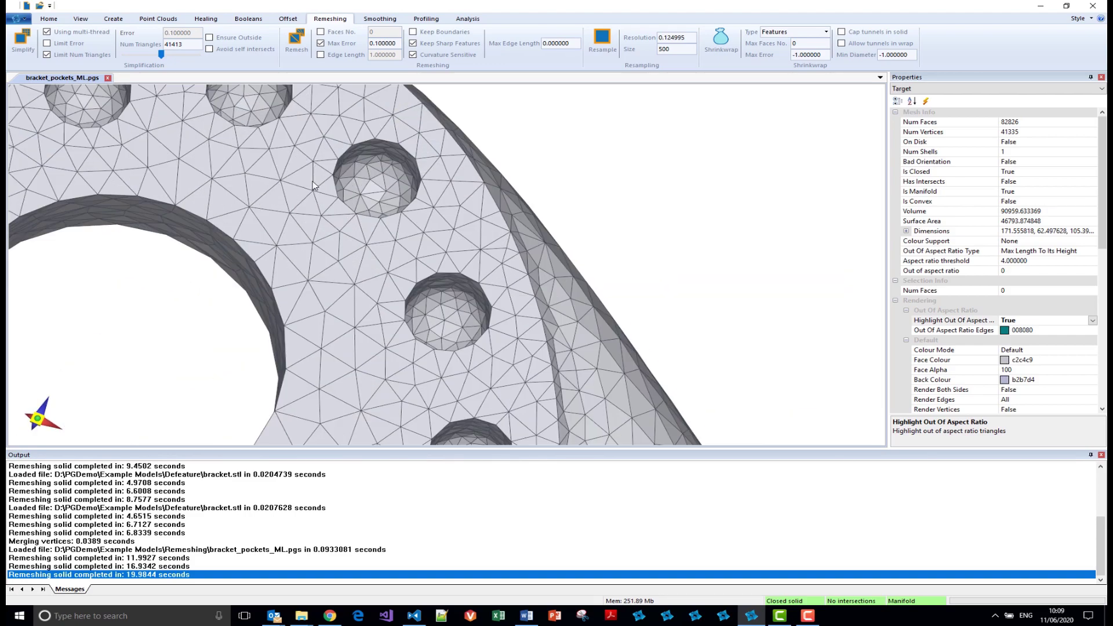
{"action": "scroll", "coordinate": [367, 244], "scroll_direction": "down", "scroll_amount": 6}
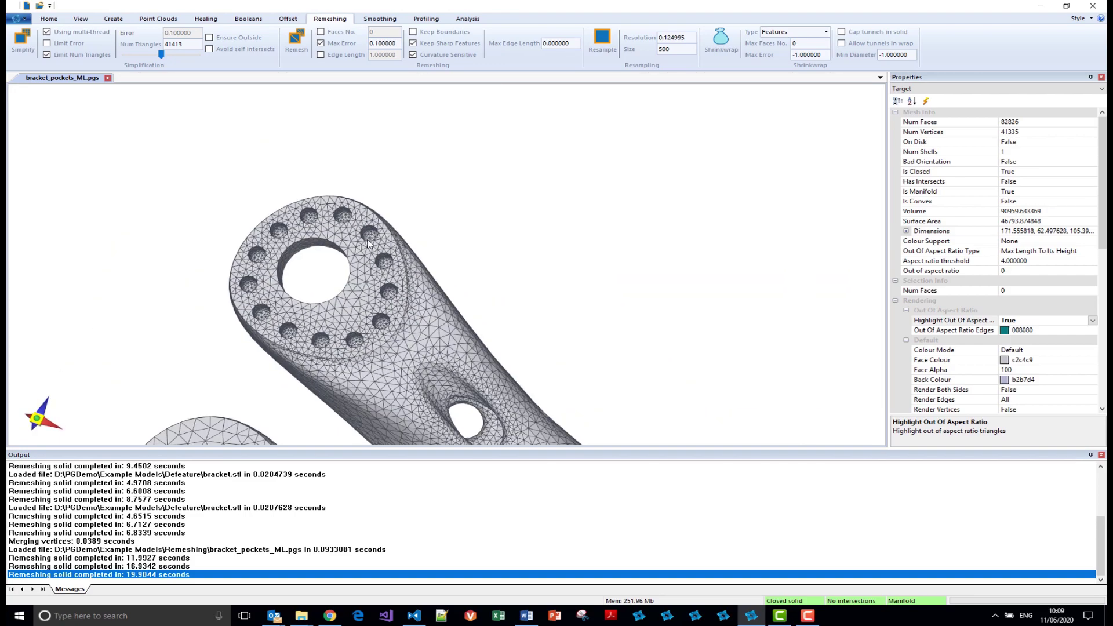
{"action": "left_click_drag", "start_coordinate": [368, 240], "coordinate": [438, 300]}
{"action": "scroll", "coordinate": [438, 290], "scroll_direction": "down", "scroll_amount": 2}
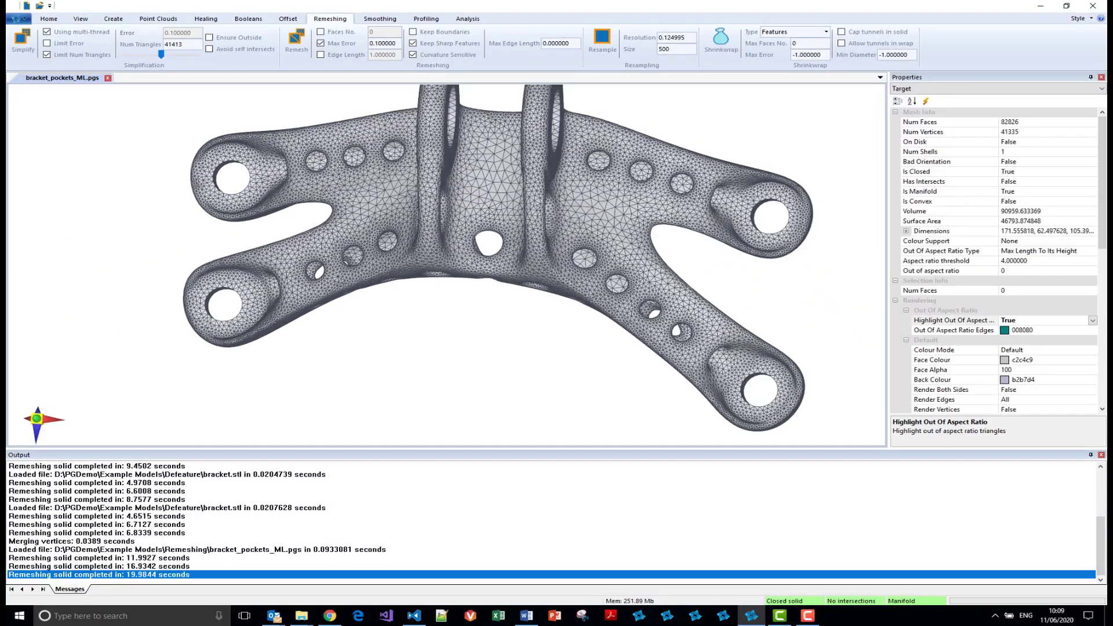
{"action": "key", "text": "alt+Tab"}
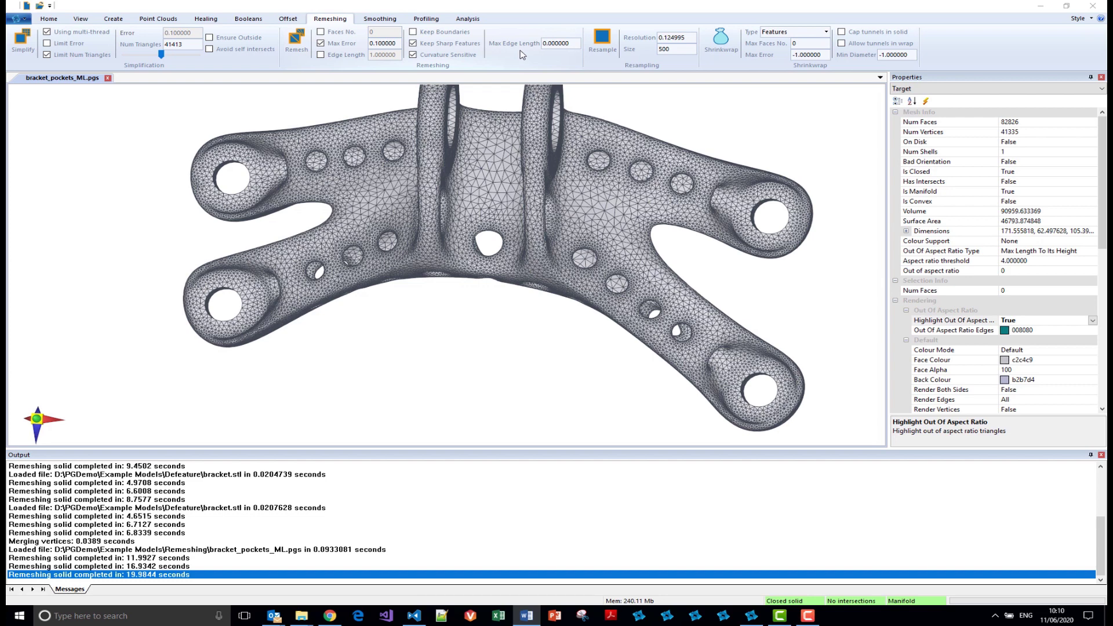
{"action": "middle_click_drag", "start_coordinate": [466, 160], "coordinate": [468, 194]}
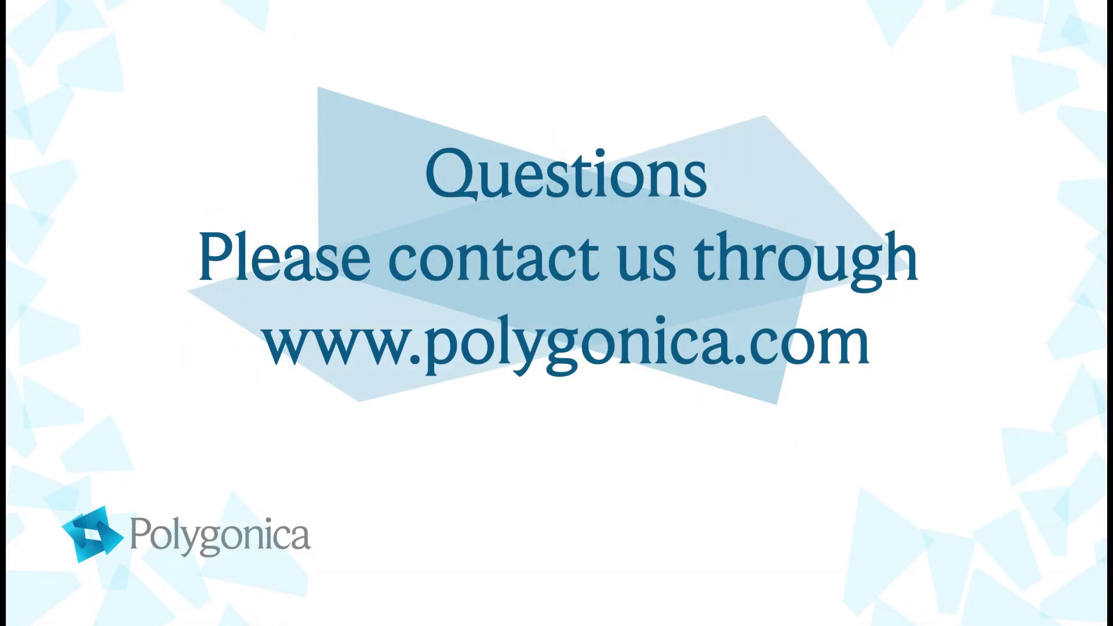